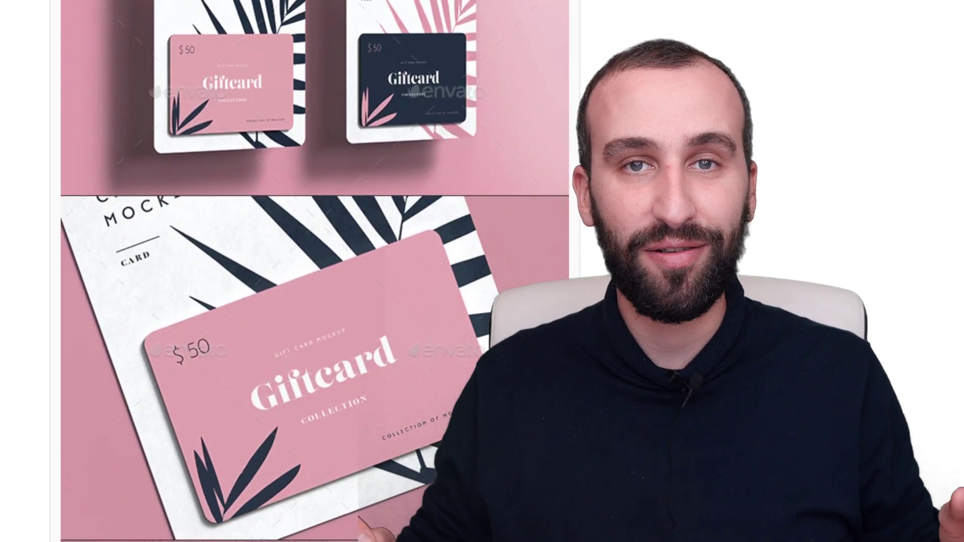
# Look through the gift card mock-up's preview images on its product page.
pyautogui.scroll(-20, 315, 271)
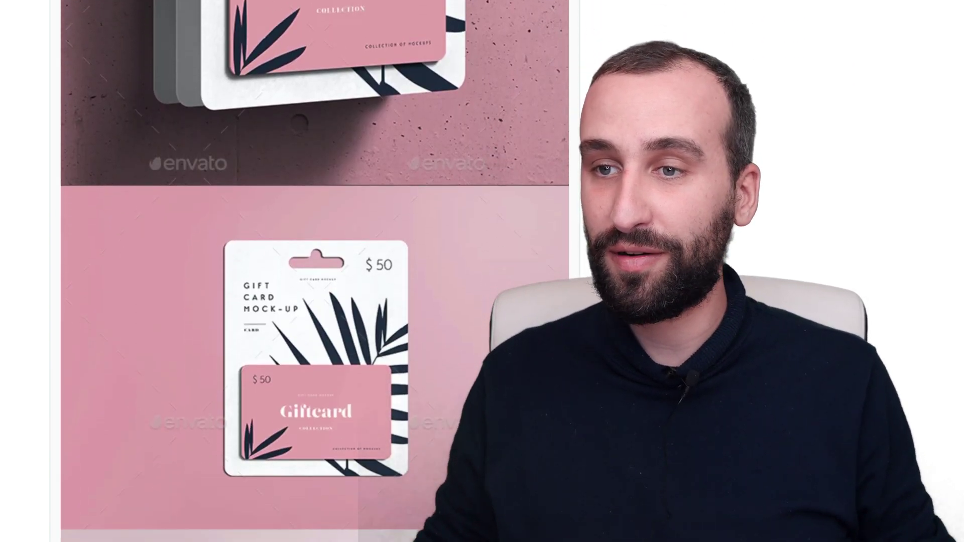
pyautogui.scroll(-10, 315, 271)
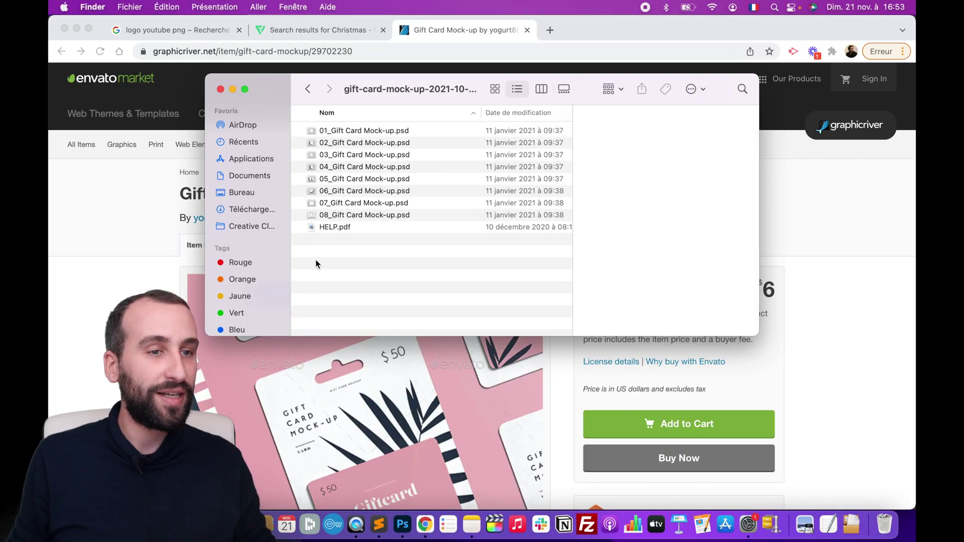
# Preview several gift card mock-up files and open 01_Gift Card Mock-up.psd in Photoshop, accepting the color profile choice.
pyautogui.click(384, 216)
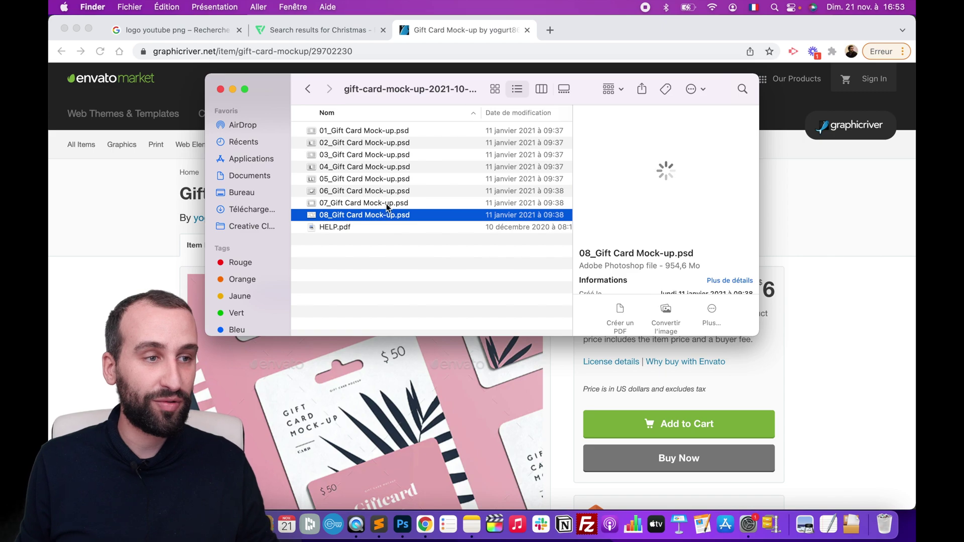
pyautogui.click(390, 204)
pyautogui.click(389, 168)
pyautogui.click(390, 147)
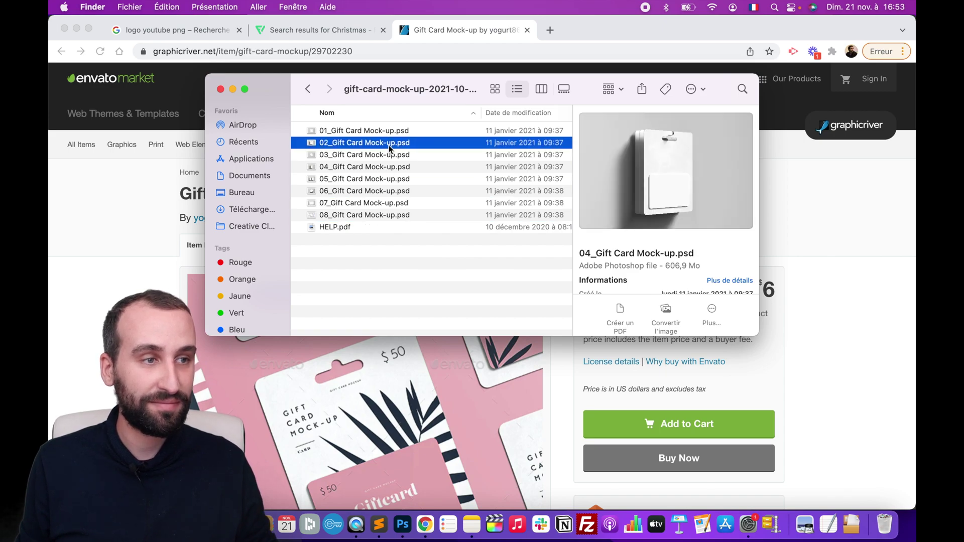
pyautogui.click(391, 192)
pyautogui.click(389, 131)
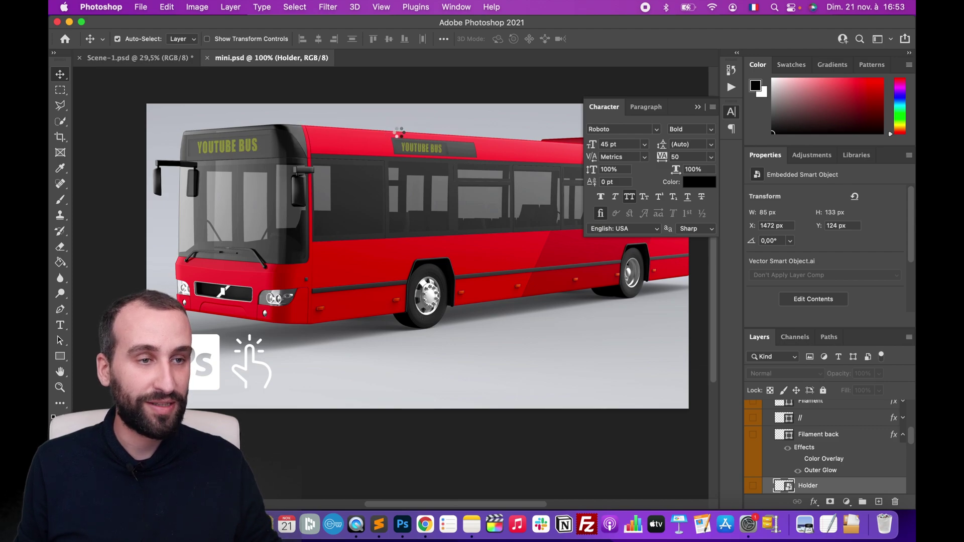
pyautogui.click(577, 330)
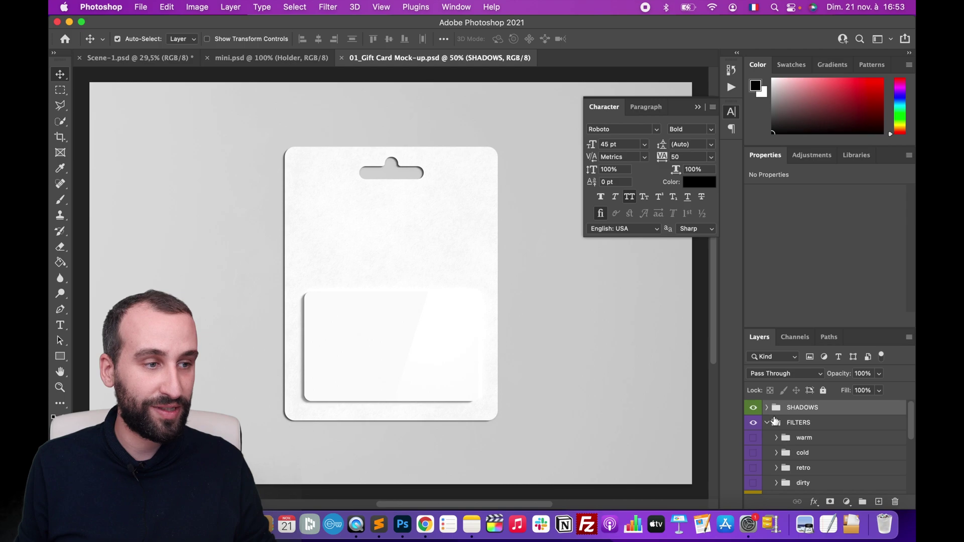
# Preview the warm, cold, retro and dirty filters on the mock-up one at a time, hiding each again.
pyautogui.click(767, 409)
pyautogui.click(767, 409)
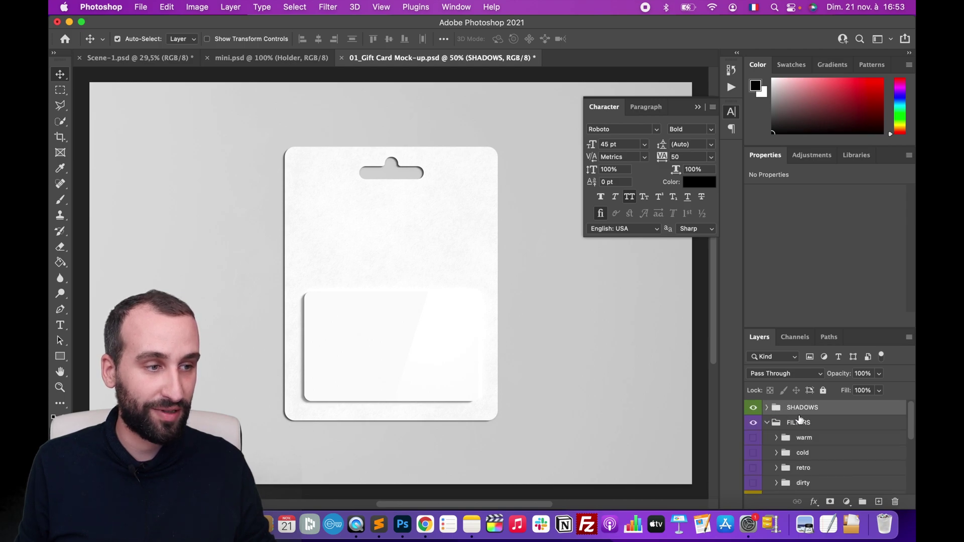
pyautogui.click(802, 425)
pyautogui.click(754, 439)
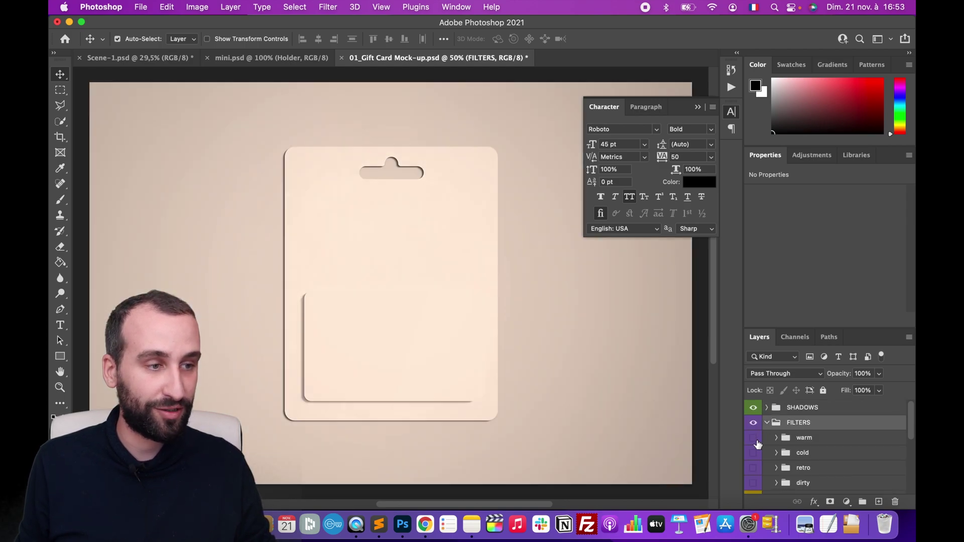
pyautogui.click(755, 439)
pyautogui.click(753, 454)
pyautogui.click(753, 453)
pyautogui.click(754, 468)
pyautogui.click(754, 469)
pyautogui.click(754, 483)
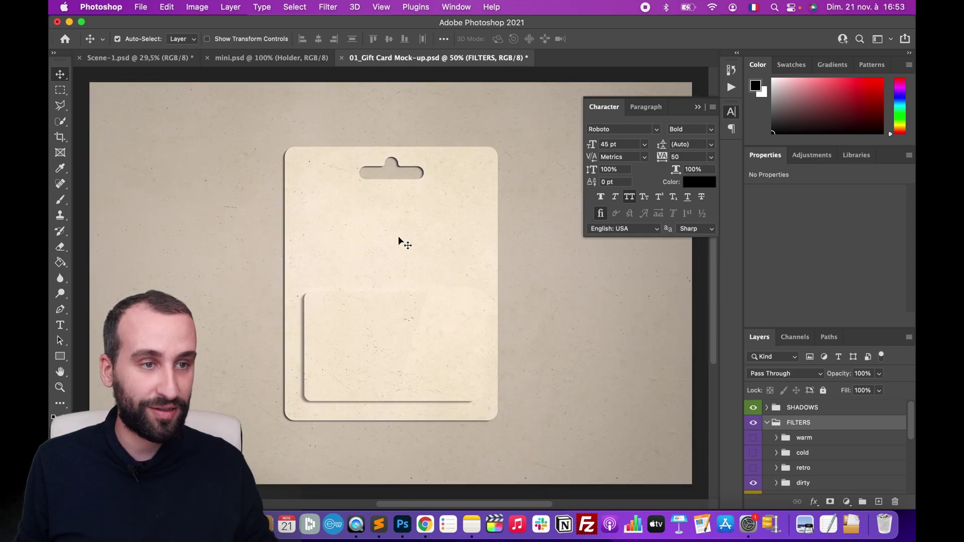
pyautogui.scroll(5, 399, 242)
pyautogui.scroll(-4, 400, 242)
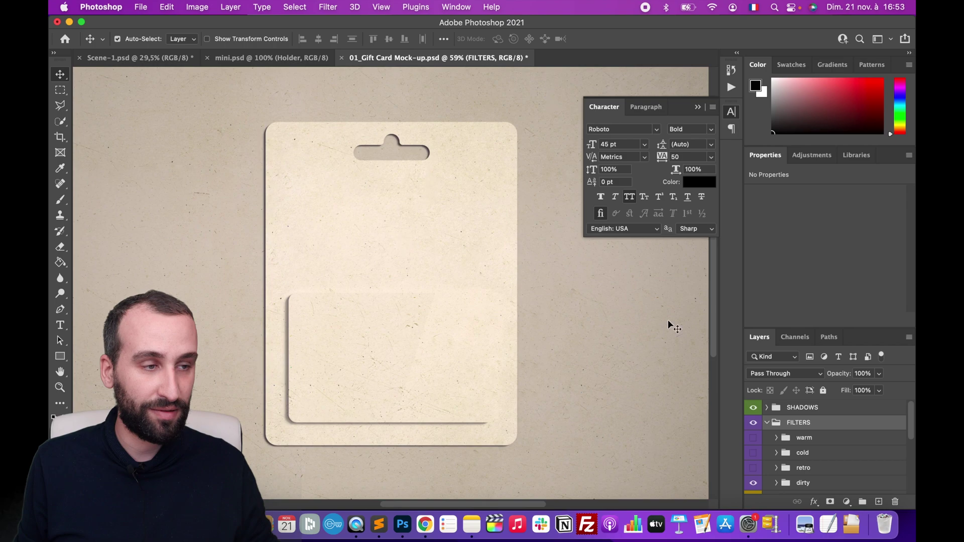
pyautogui.click(754, 483)
# Open the contents of the CARD 1_graphic_ smart object, discarding the embedded color profile.
pyautogui.scroll(-5, 796, 482)
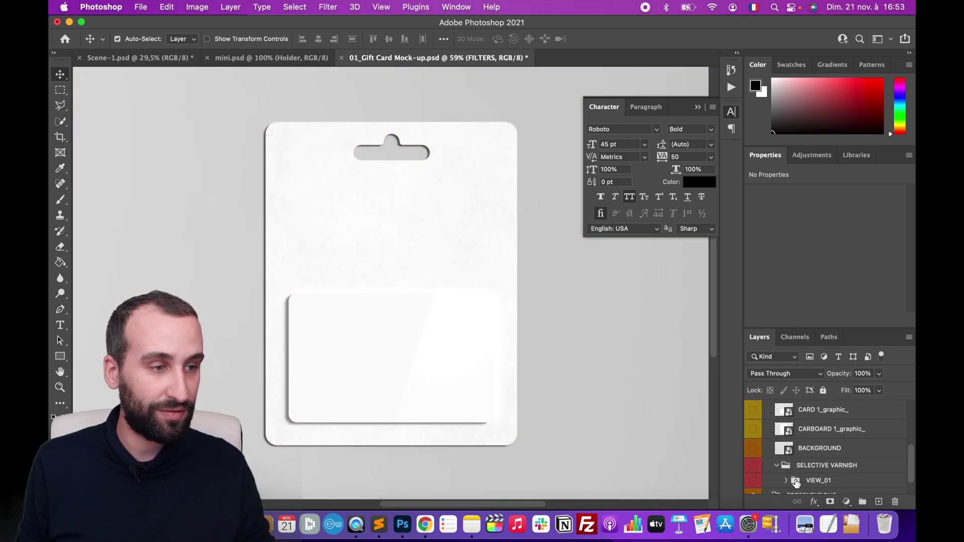
pyautogui.scroll(1, 827, 468)
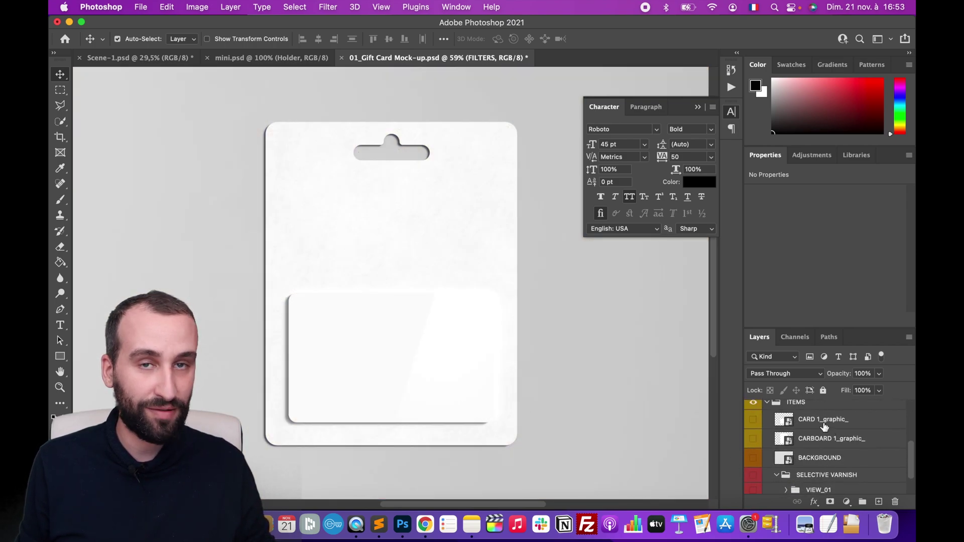
pyautogui.click(823, 427)
pyautogui.click(834, 445)
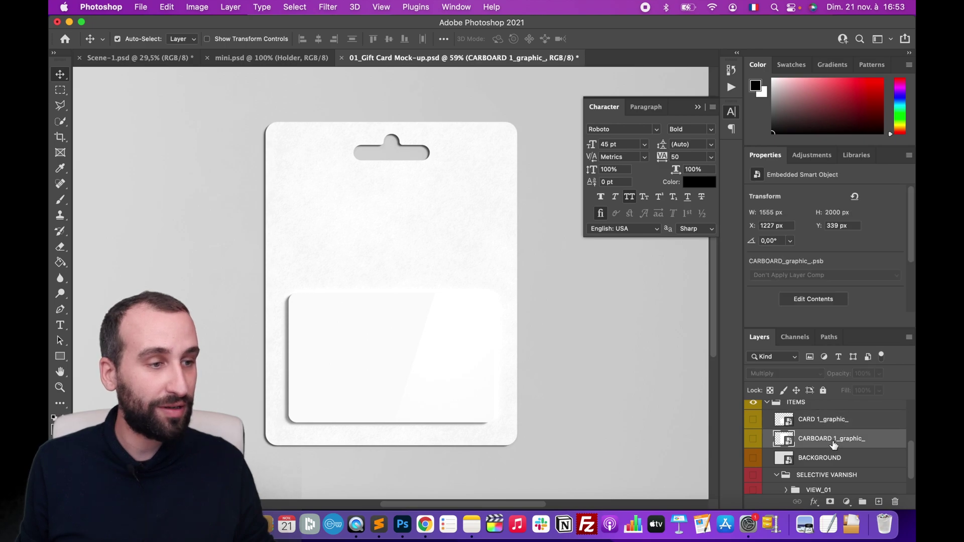
pyautogui.click(823, 422)
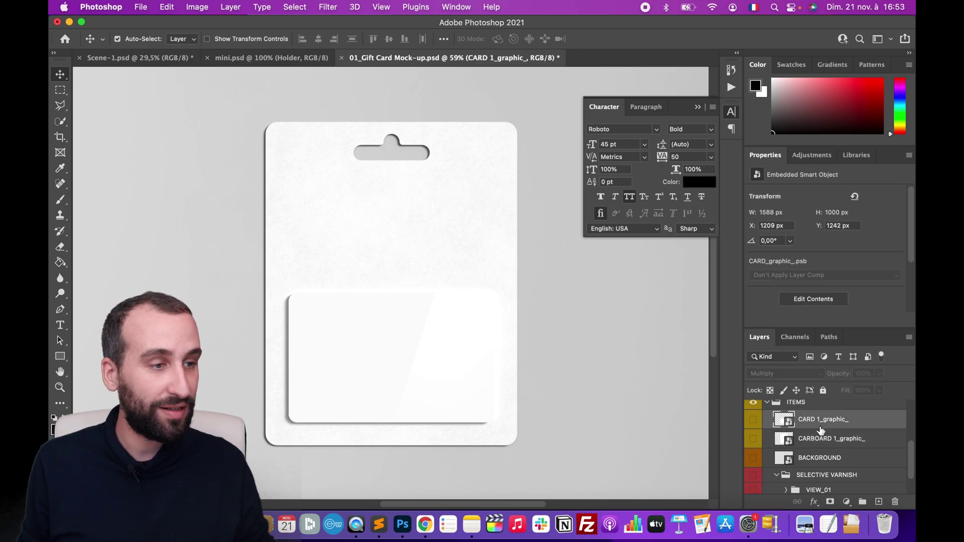
pyautogui.doubleClick(791, 425)
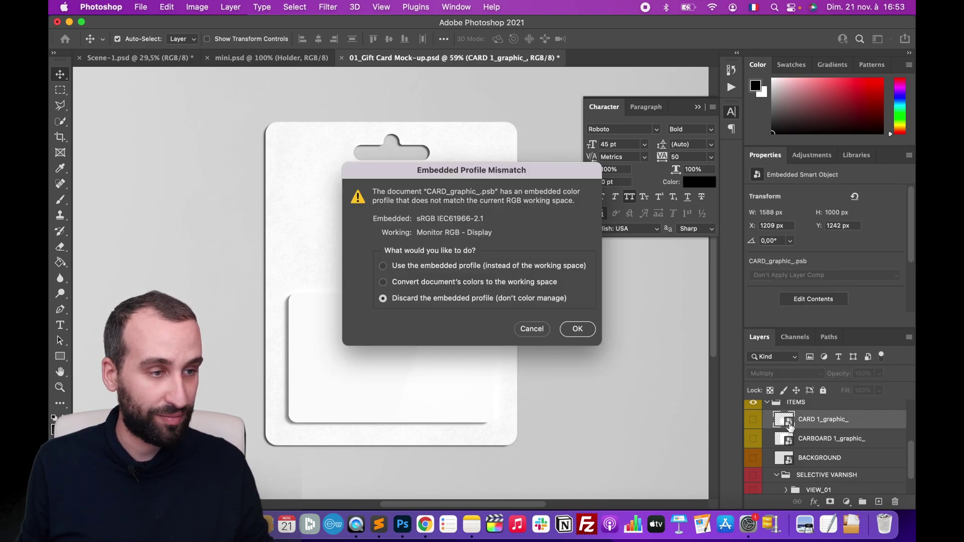
pyautogui.click(576, 329)
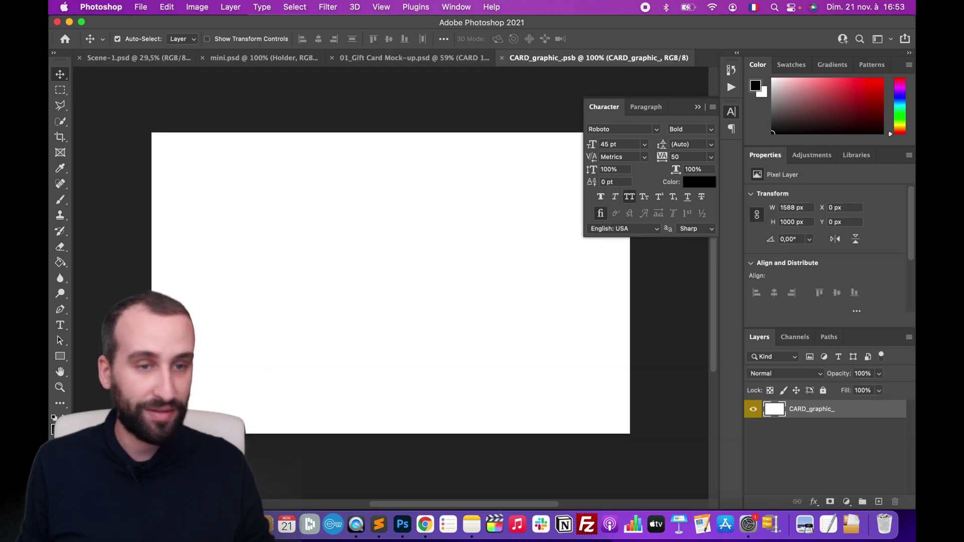
# Cover the card artwork with a black rectangle about 1659 × 1113 px, save it and return to the mock-up.
pyautogui.click(60, 356)
pyautogui.moveTo(128, 116)
pyautogui.mouseDown()
pyautogui.moveTo(246, 173)
pyautogui.moveTo(628, 452)
pyautogui.mouseUp()
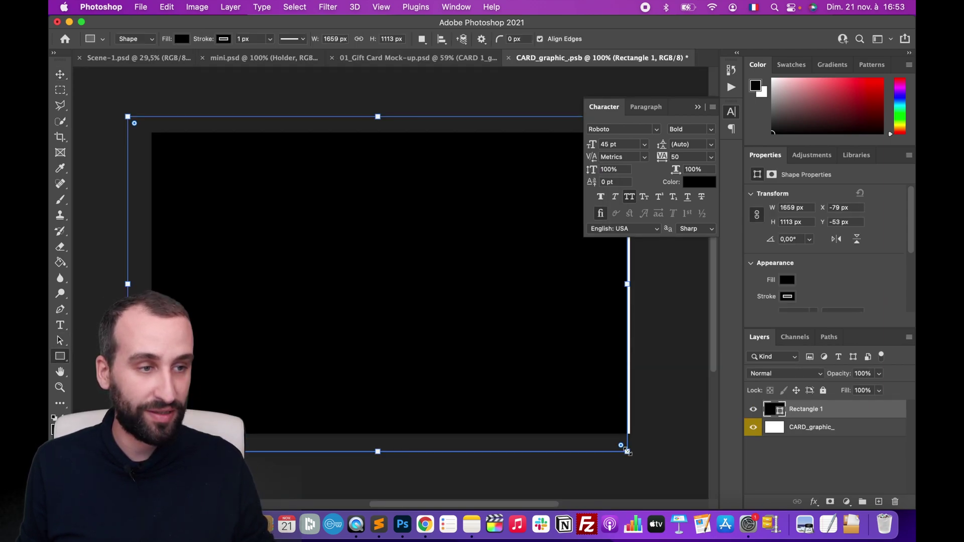
pyautogui.press('super+s')
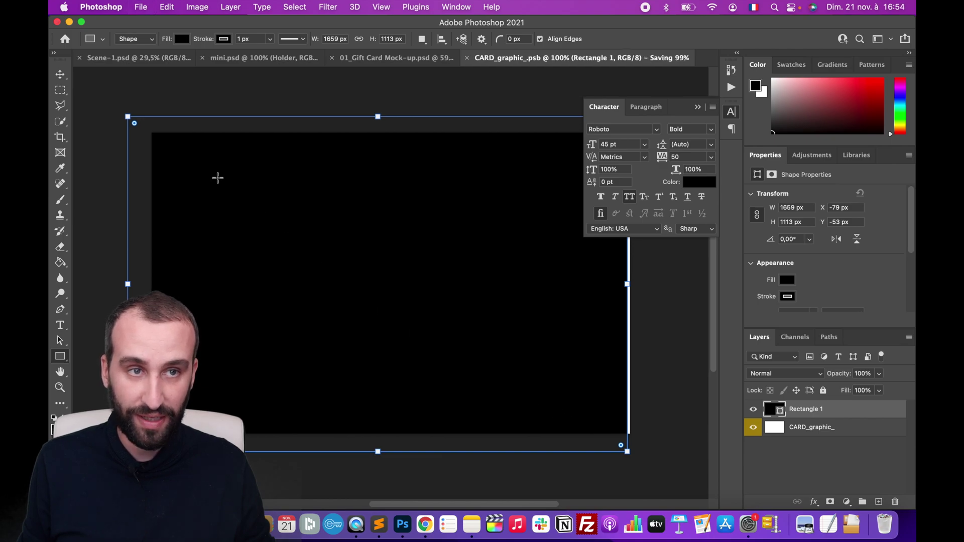
pyautogui.click(384, 59)
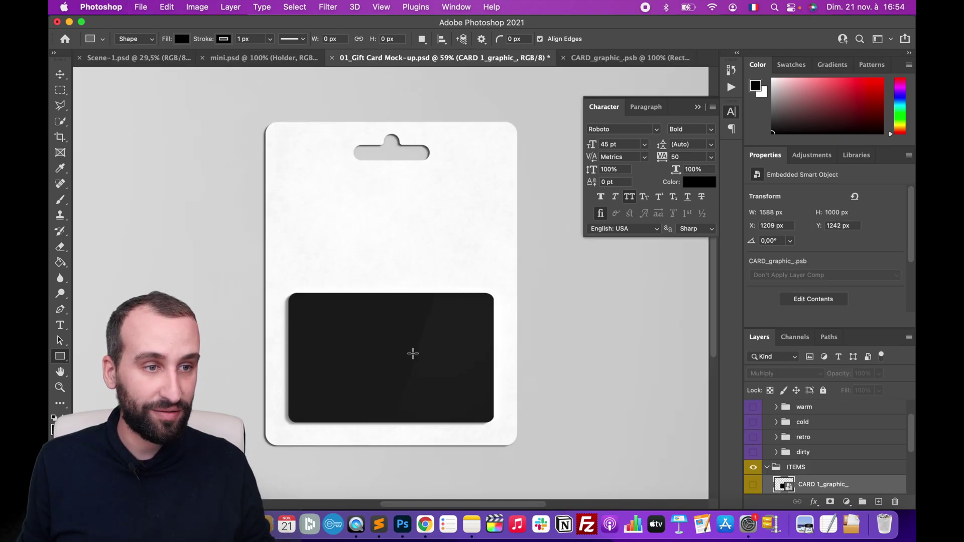
# Open the contents of the CARBOARD 1_graphic_ smart object and cover its canvas with a black rectangle about 1765 × 2046 px.
pyautogui.scroll(-2, 816, 453)
pyautogui.doubleClick(785, 467)
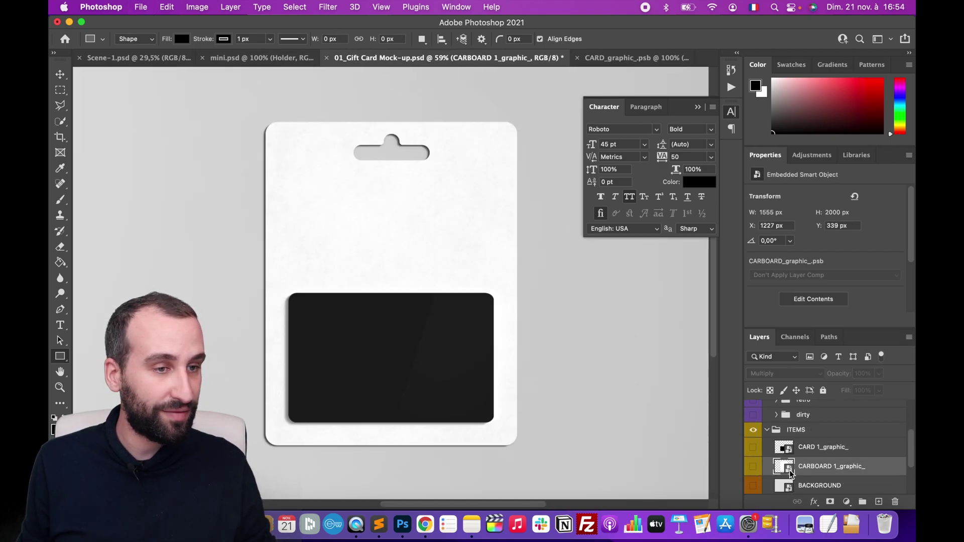
pyautogui.click(584, 330)
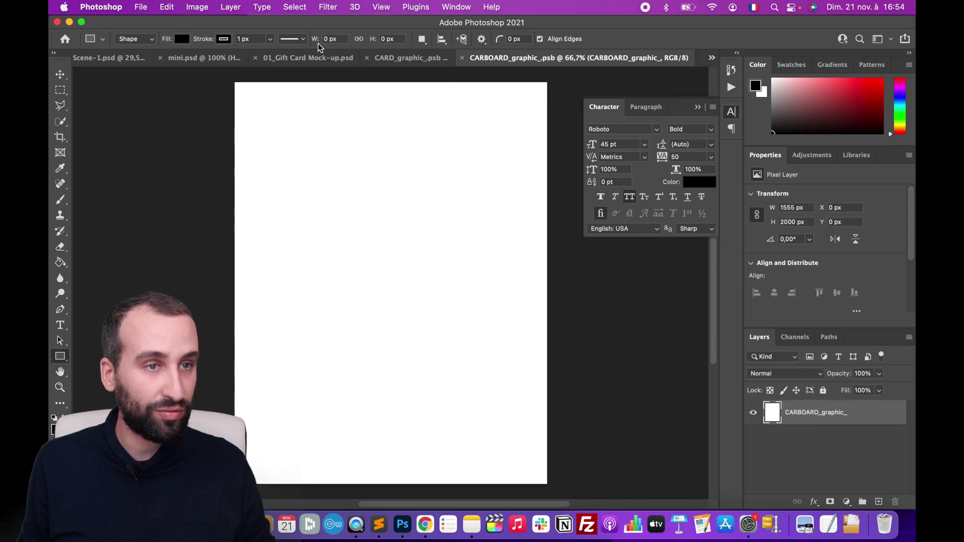
pyautogui.click(311, 58)
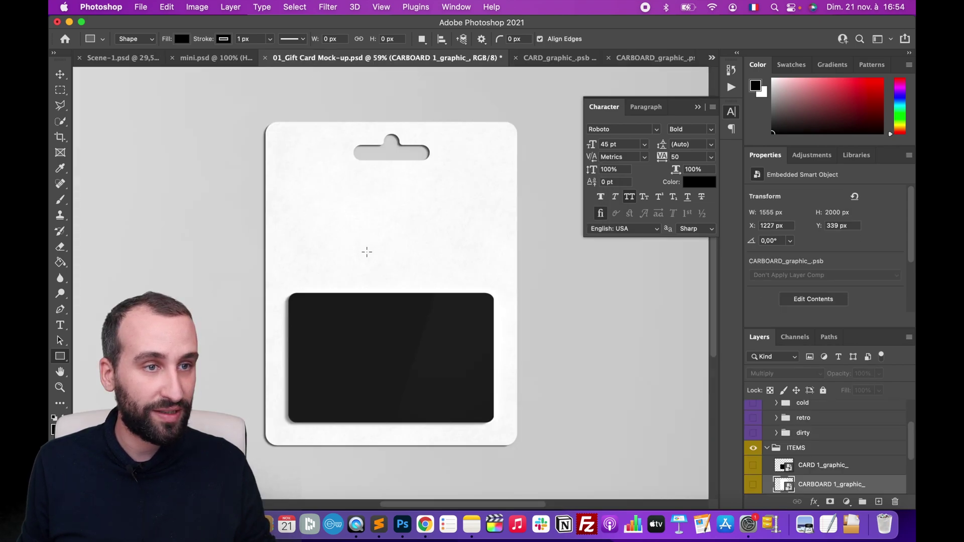
pyautogui.click(646, 63)
pyautogui.moveTo(211, 77); pyautogui.dragTo(566, 466)
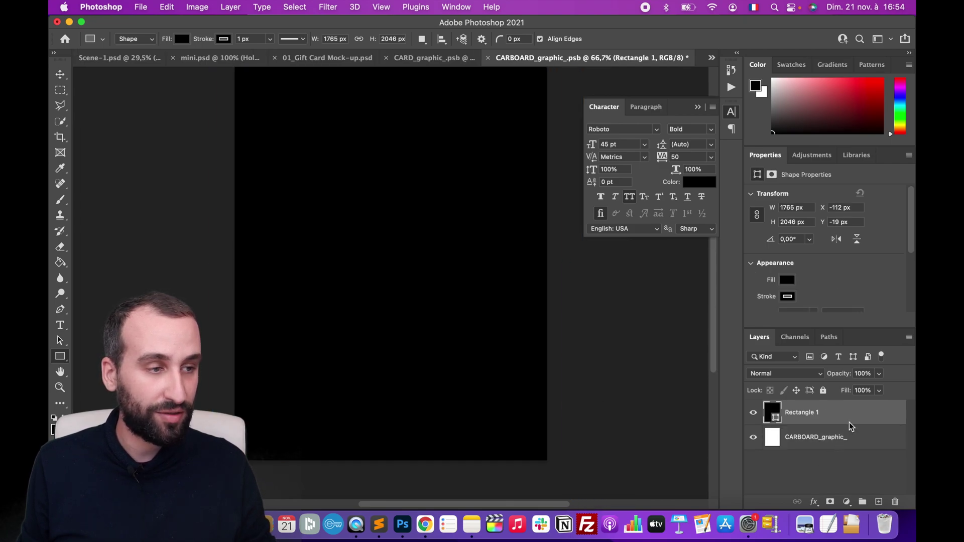
# Add a Color Overlay of #c00505 to the cardboard's rectangle and save the cardboard artwork.
pyautogui.doubleClick(844, 417)
pyautogui.click(494, 383)
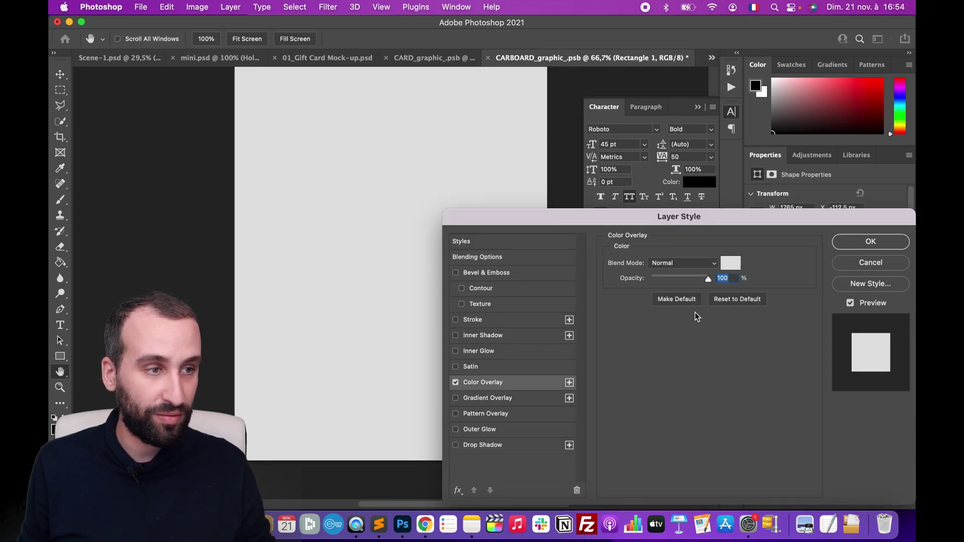
pyautogui.click(730, 267)
pyautogui.click(676, 199)
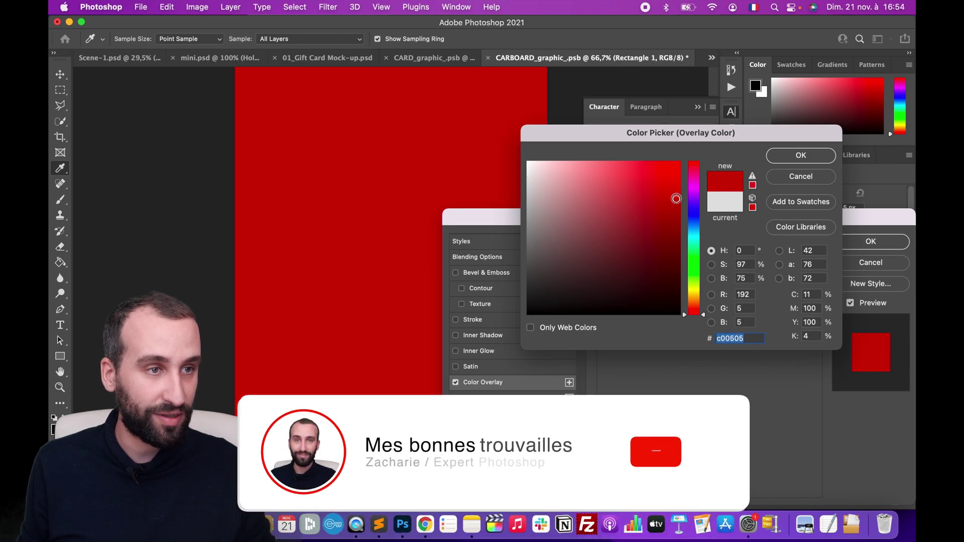
pyautogui.click(801, 155)
pyautogui.click(871, 241)
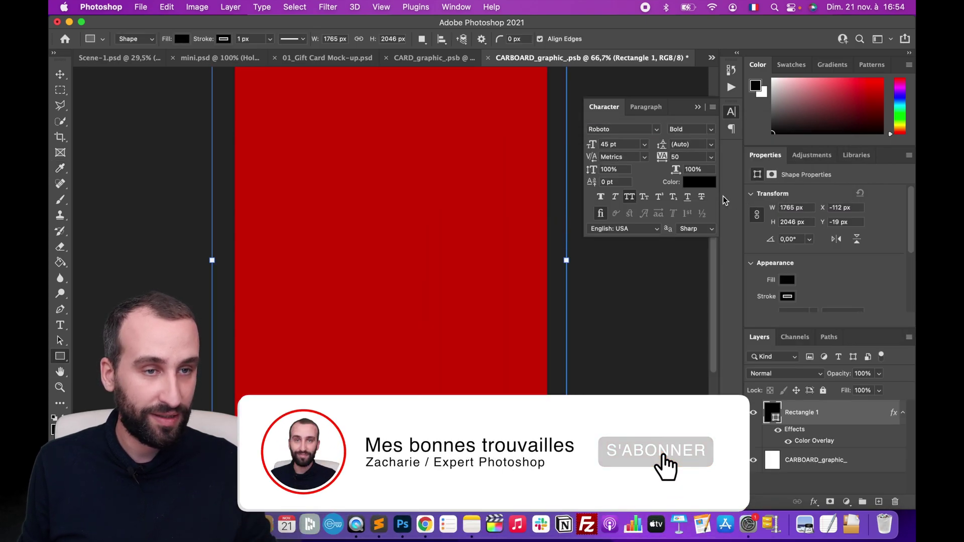
# Return to the gift card mock-up and examine the cardboard's texture, edges and hanging hole up close.
pyautogui.click(304, 58)
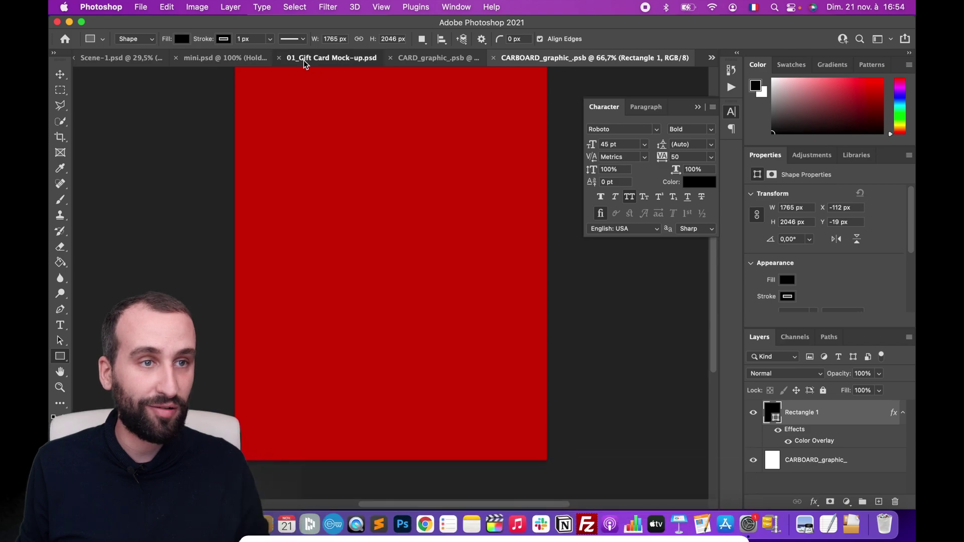
pyautogui.scroll(5, 461, 171)
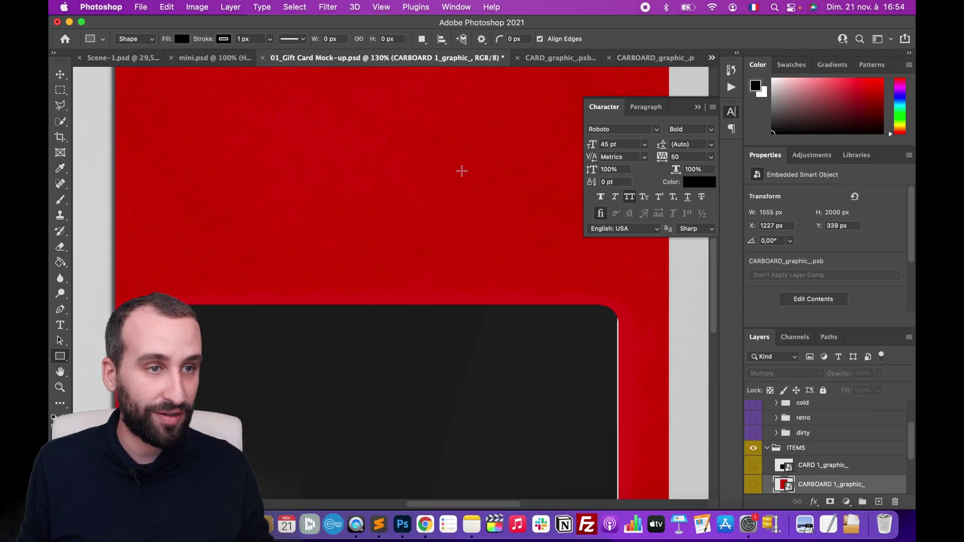
pyautogui.scroll(2, 461, 172)
pyautogui.hscroll(5, 461, 171)
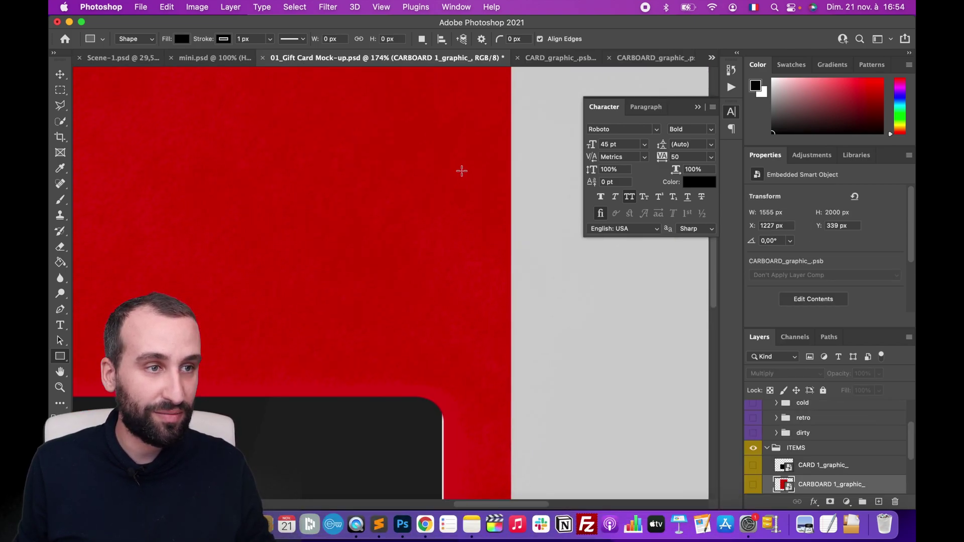
pyautogui.scroll(8, 462, 171)
pyautogui.scroll(-4, 462, 172)
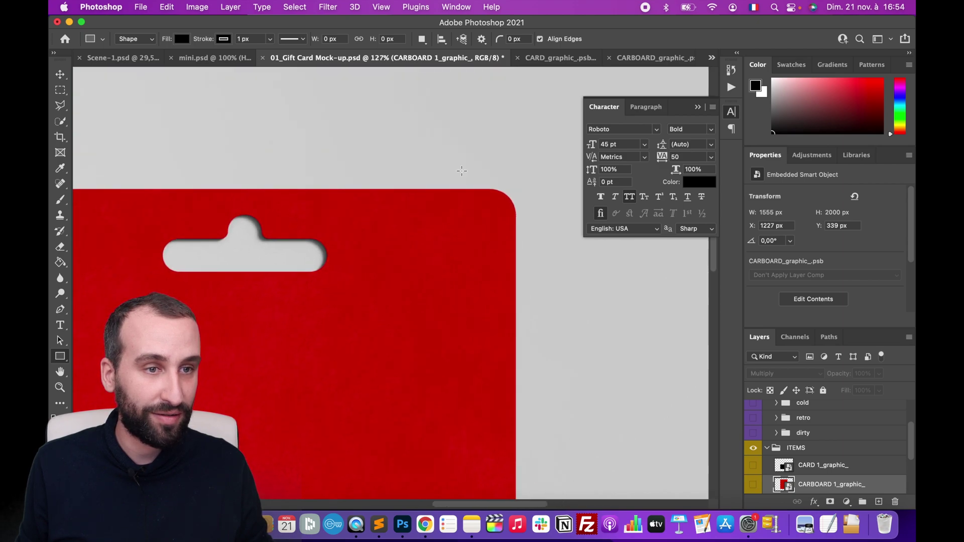
pyautogui.scroll(-2, 372, 269)
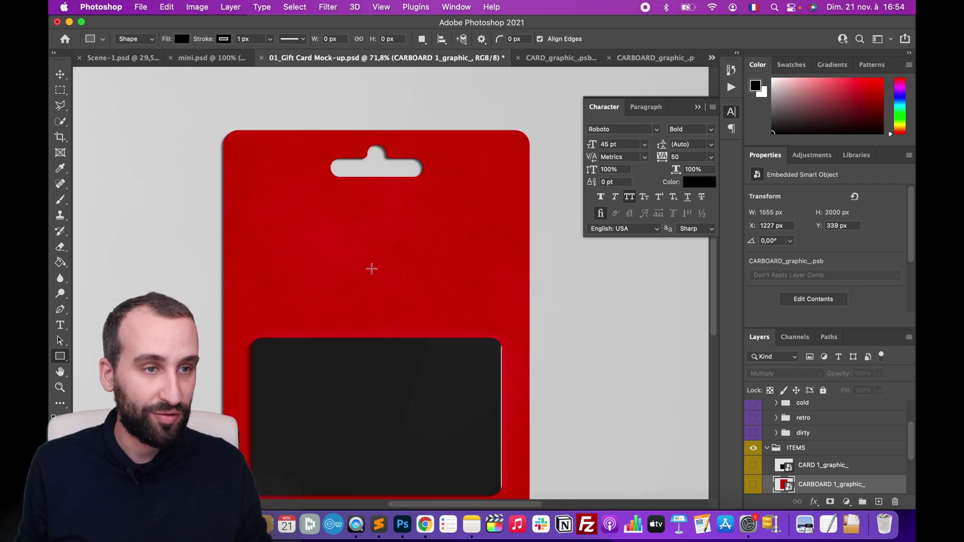
# Delete the black rectangle from the CARD_graphic_.psb artwork.
pyautogui.click(560, 58)
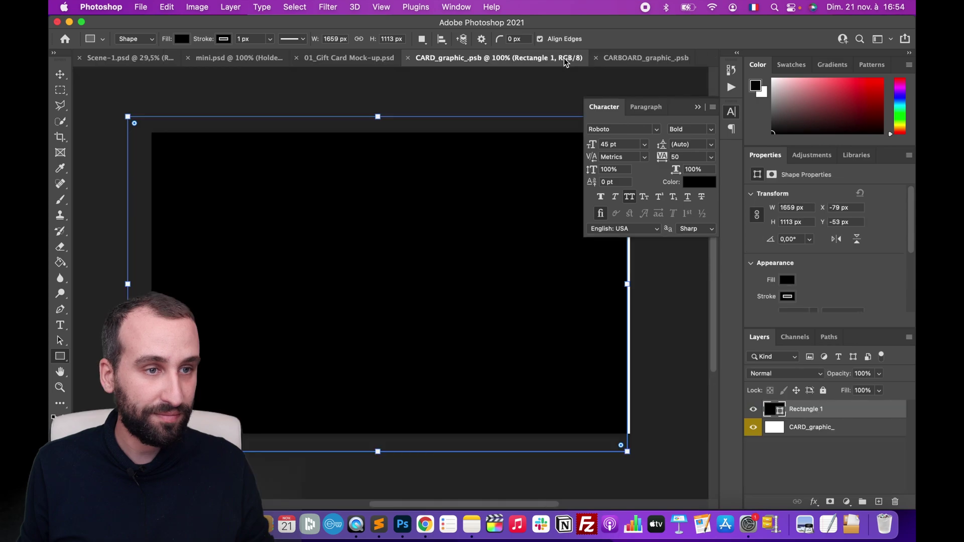
pyautogui.click(61, 75)
pyautogui.press('Delete')
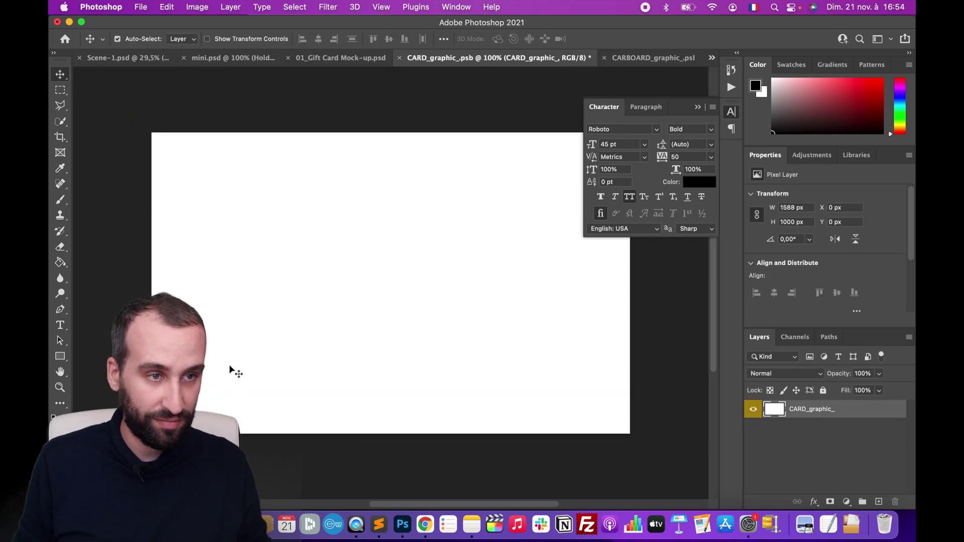
# Switch to Chrome and bring the YouTube logo PNG from the Google image results into Photoshop.
pyautogui.click(425, 525)
pyautogui.click(175, 31)
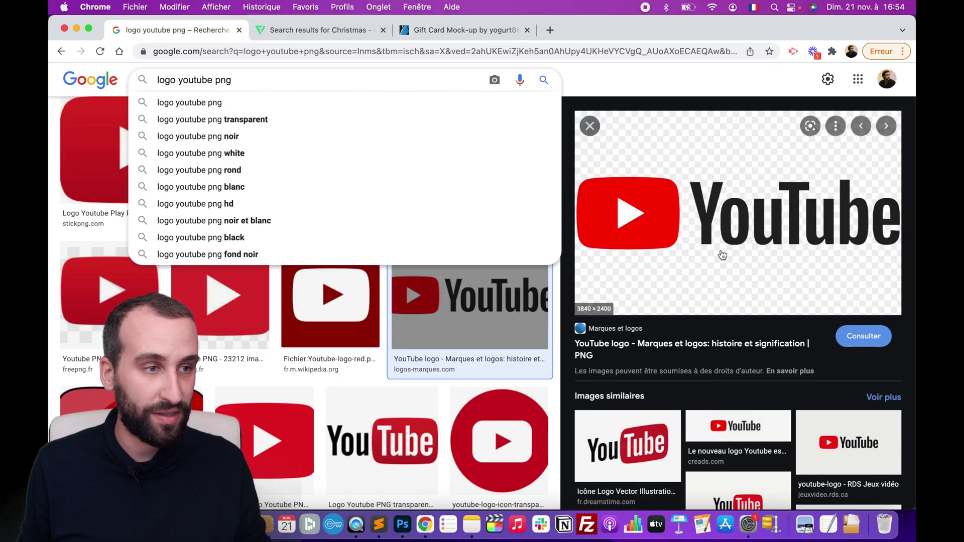
pyautogui.moveTo(722, 258); pyautogui.dragTo(538, 473)
pyautogui.moveTo(449, 527); pyautogui.dragTo(403, 525)
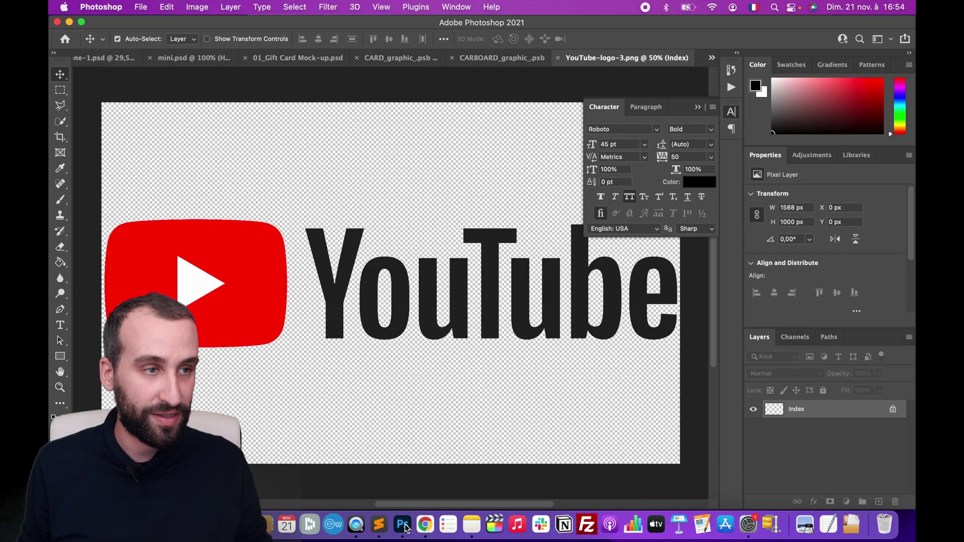
# Copy the YouTube logo from YouTube-logo-3.png and paste it into the CARD_graphic_.psb artwork.
pyautogui.click(65, 90)
pyautogui.moveTo(98, 188); pyautogui.dragTo(702, 372)
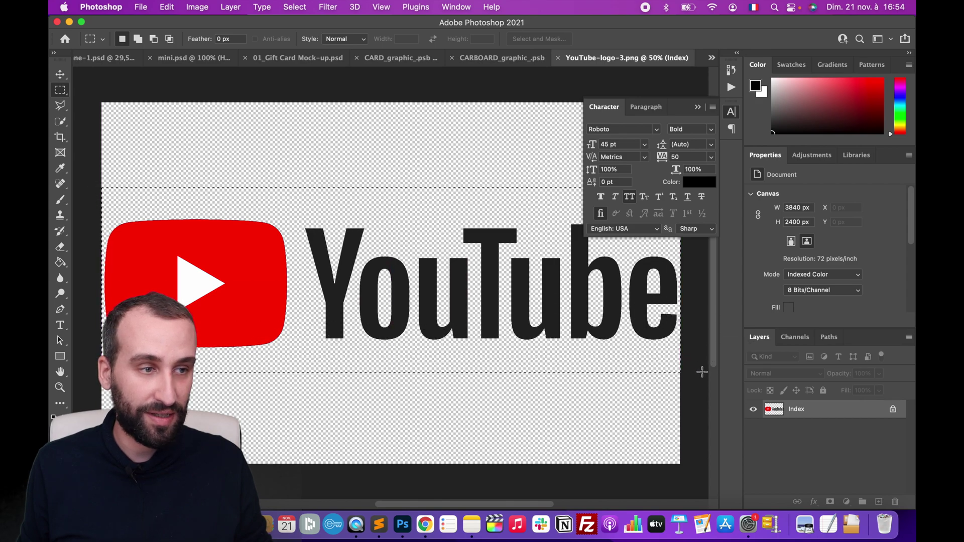
pyautogui.click(429, 58)
pyautogui.press('super+v')
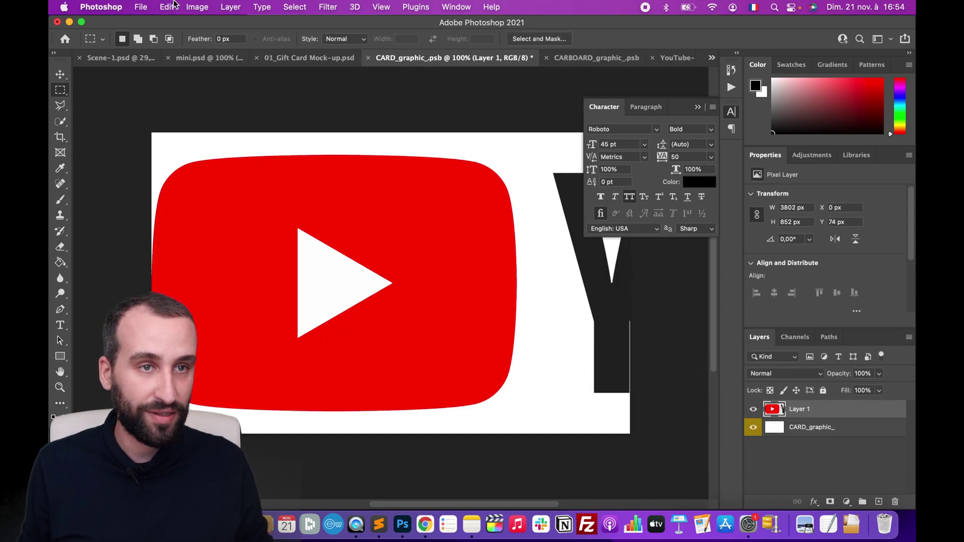
# Scale the YouTube logo proportionally to about 1430 × 320 px so it fits within the card's width.
pyautogui.click(168, 7)
pyautogui.moveTo(279, 275)
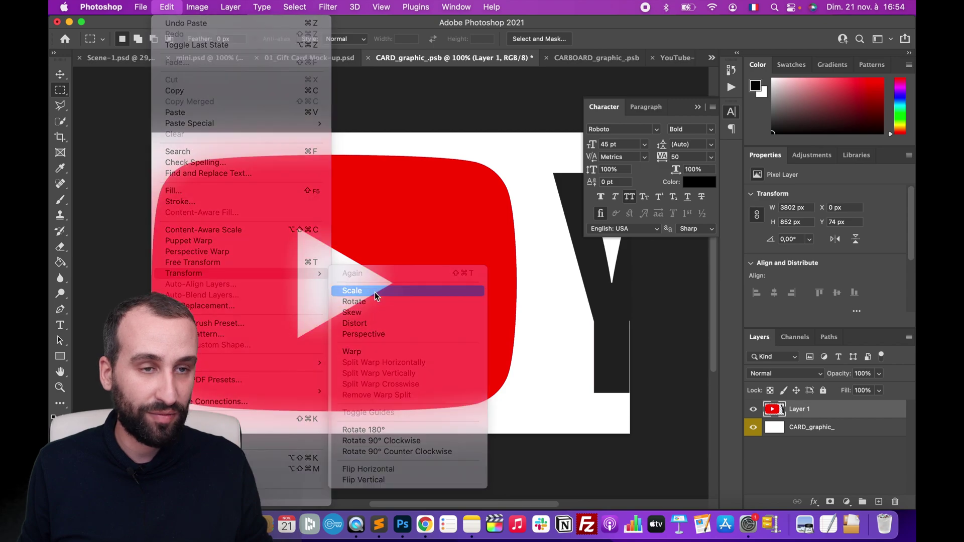
pyautogui.click(376, 292)
pyautogui.moveTo(154, 156); pyautogui.dragTo(583, 252)
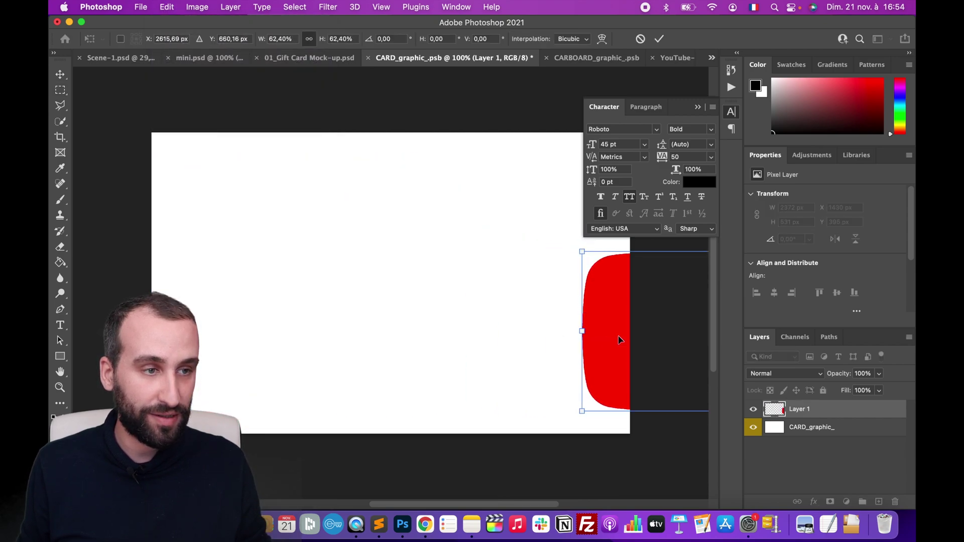
pyautogui.moveTo(615, 332); pyautogui.dragTo(105, 247)
pyautogui.moveTo(72, 168); pyautogui.dragTo(339, 317)
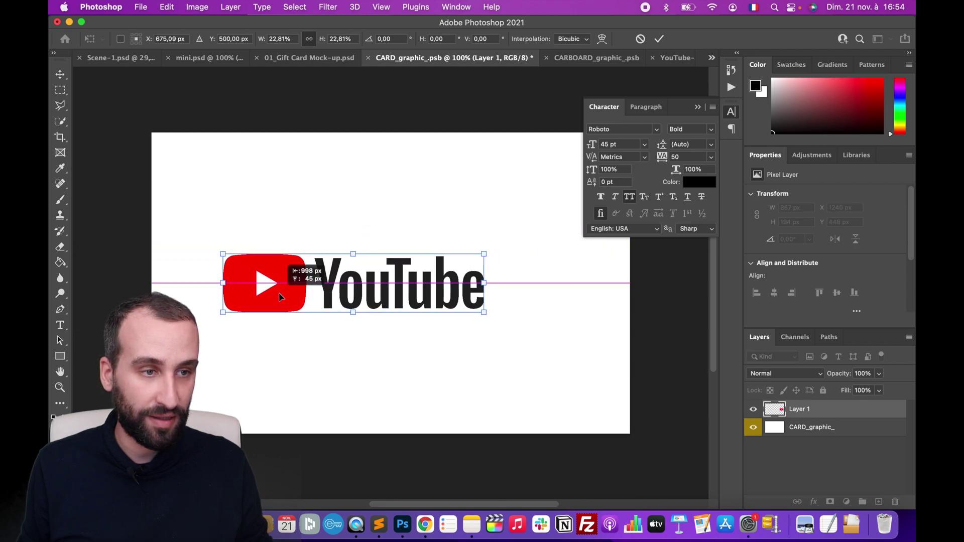
pyautogui.moveTo(492, 253); pyautogui.dragTo(661, 216)
pyautogui.moveTo(334, 259); pyautogui.dragTo(287, 278)
pyautogui.press('Return')
# Center the YouTube logo horizontally and vertically on the whole card canvas, and clear the selection.
pyautogui.click(63, 88)
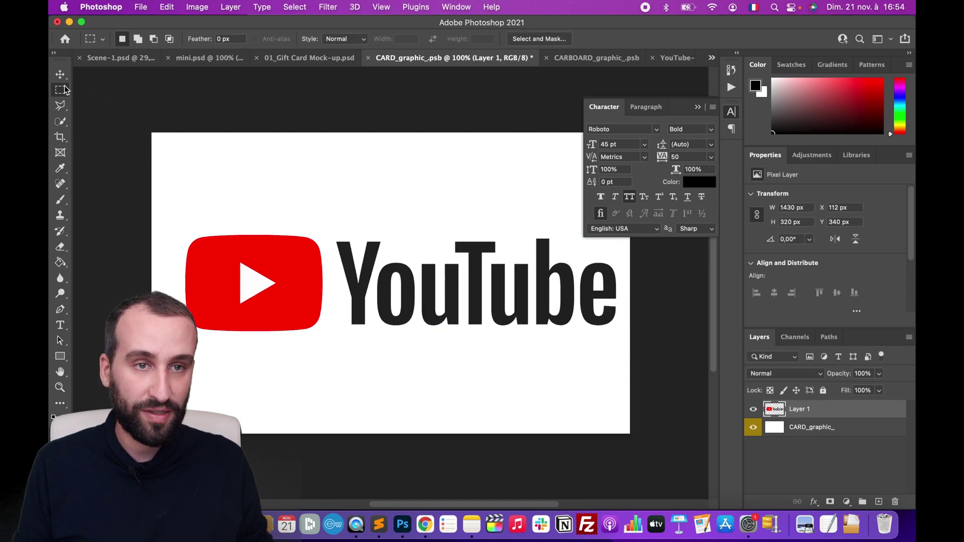
pyautogui.moveTo(103, 102); pyautogui.dragTo(637, 438)
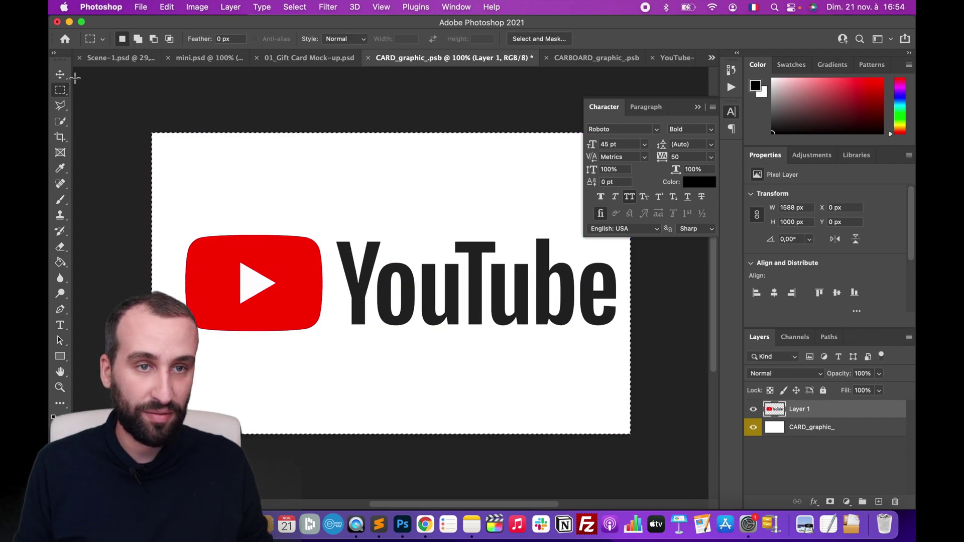
pyautogui.press('v')
pyautogui.click(318, 39)
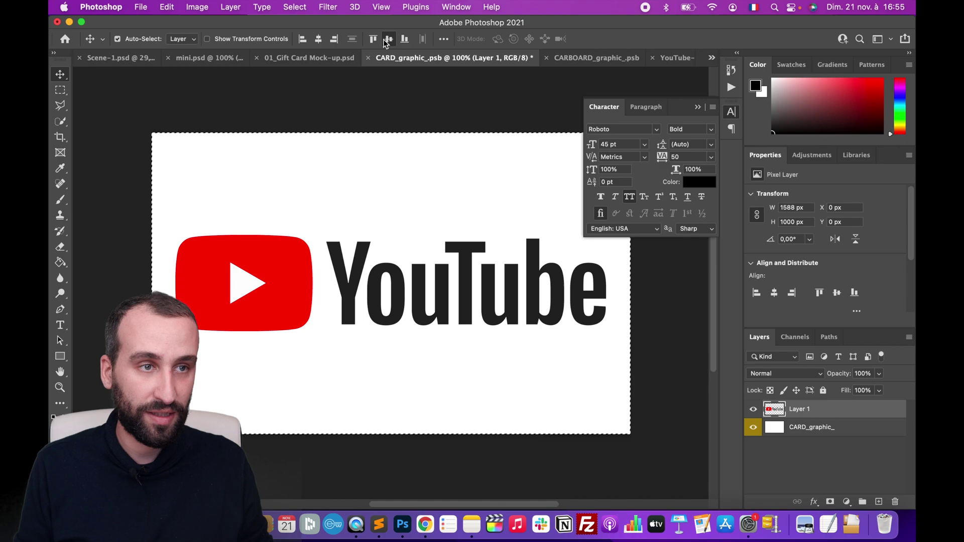
pyautogui.press('super+d')
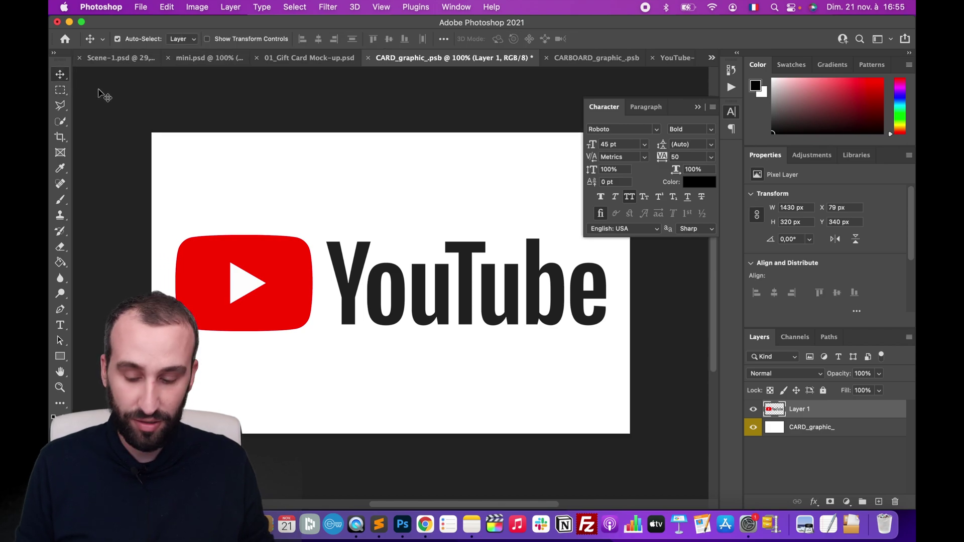
# Save the card artwork and view the result in the 01_Gift Card Mock-up document.
pyautogui.press('super+s')
pyautogui.click(291, 58)
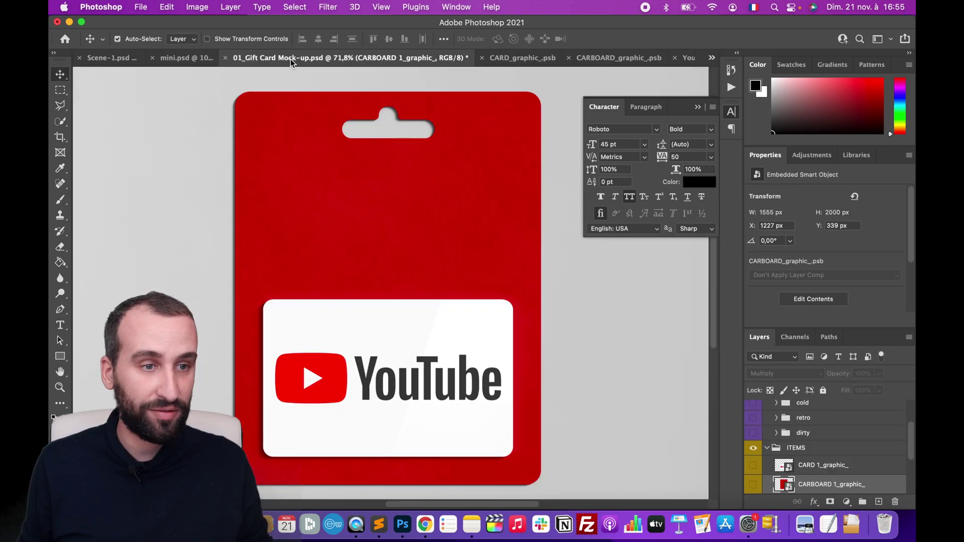
pyautogui.scroll(-2, 435, 232)
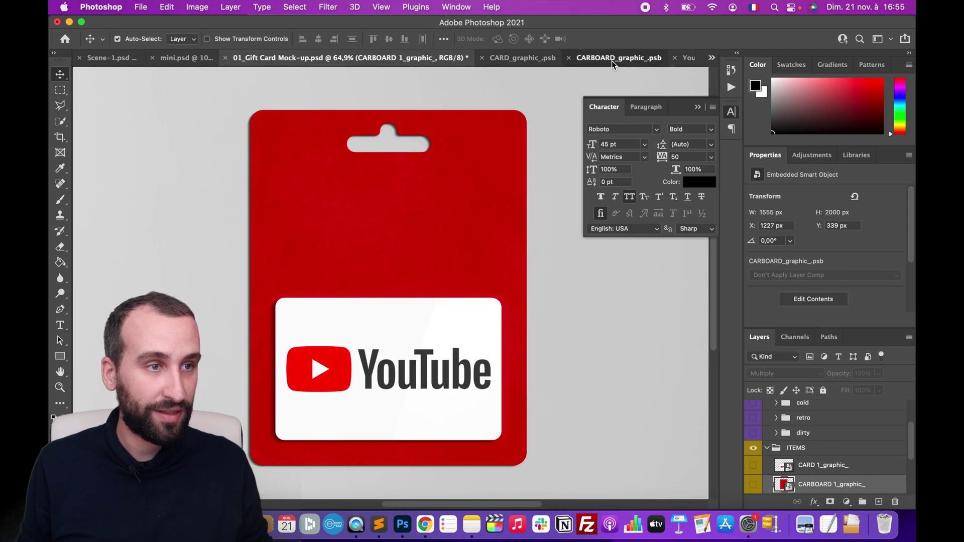
# Add the text "25 $" in white (#ffffff) to the CARBOARD_graphic_.psb artwork.
pyautogui.click(612, 58)
pyautogui.click(59, 329)
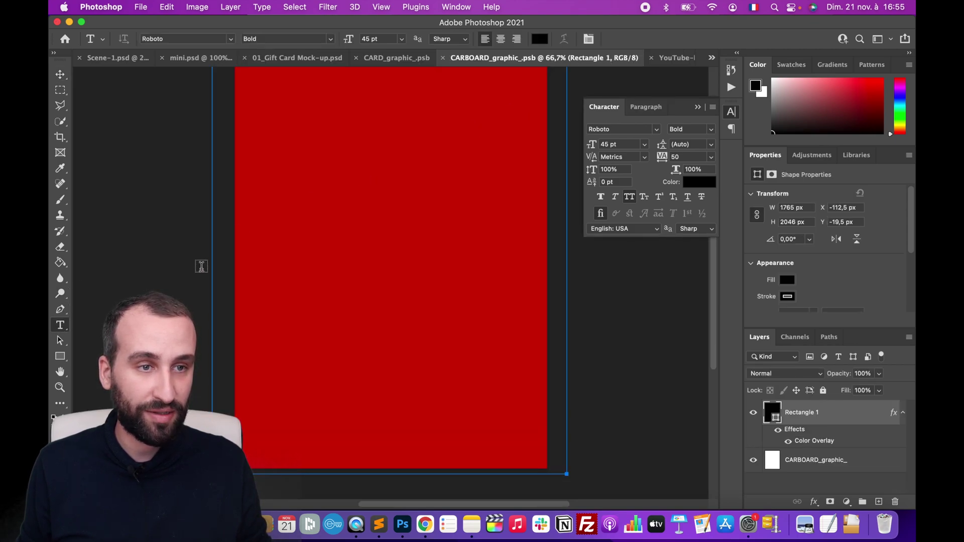
pyautogui.scroll(3, 201, 266)
pyautogui.click(336, 200)
pyautogui.write('5 $')
pyautogui.press('super+a')
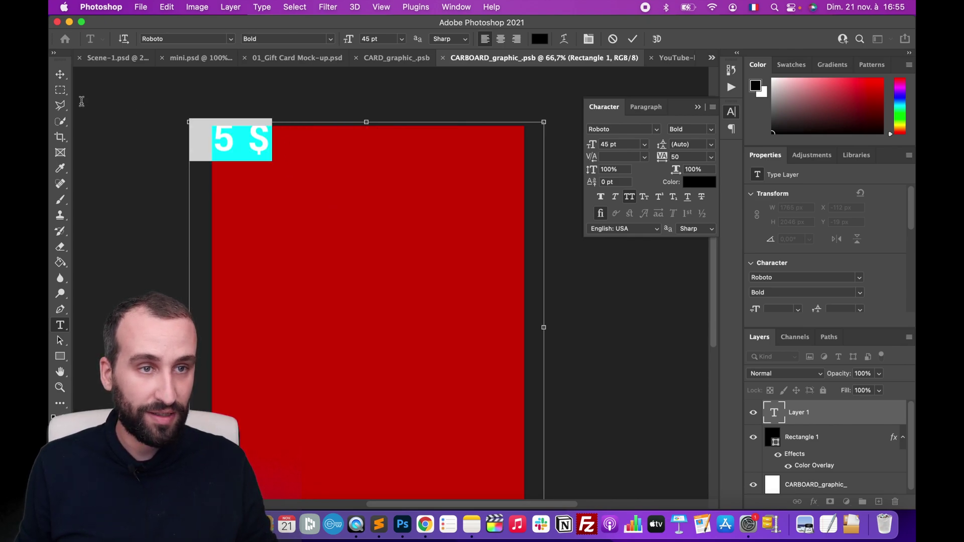
pyautogui.click(540, 39)
pyautogui.moveTo(537, 232); pyautogui.dragTo(389, 100)
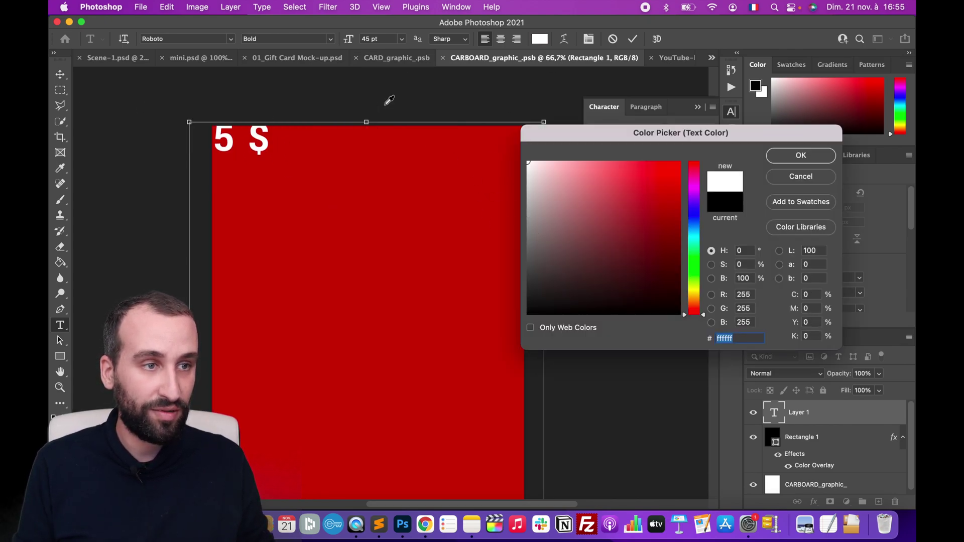
pyautogui.press('Return')
# Move the "25 $" text to the cardboard's upper-right corner and save to update the gift card mock-up.
pyautogui.click(60, 75)
pyautogui.moveTo(227, 144); pyautogui.dragTo(472, 166)
pyautogui.press('cmd+s')
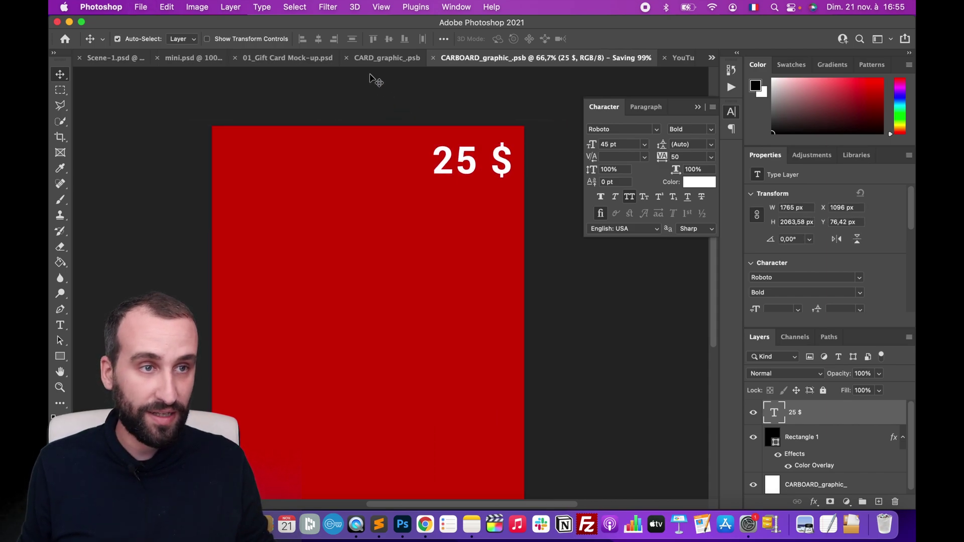
pyautogui.click(308, 57)
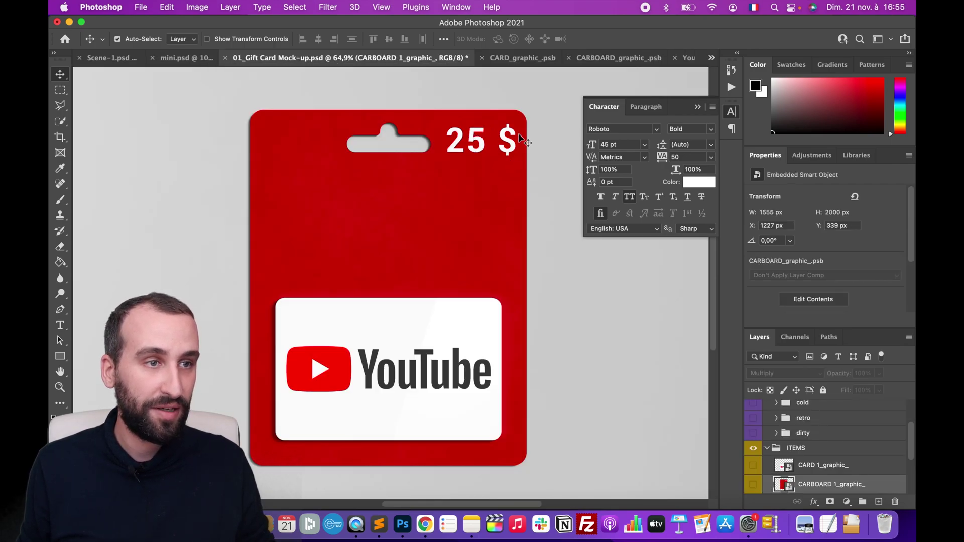
# Add the white two-line text "CARTE CADEAUX" to the middle of the cardboard artwork.
pyautogui.click(607, 58)
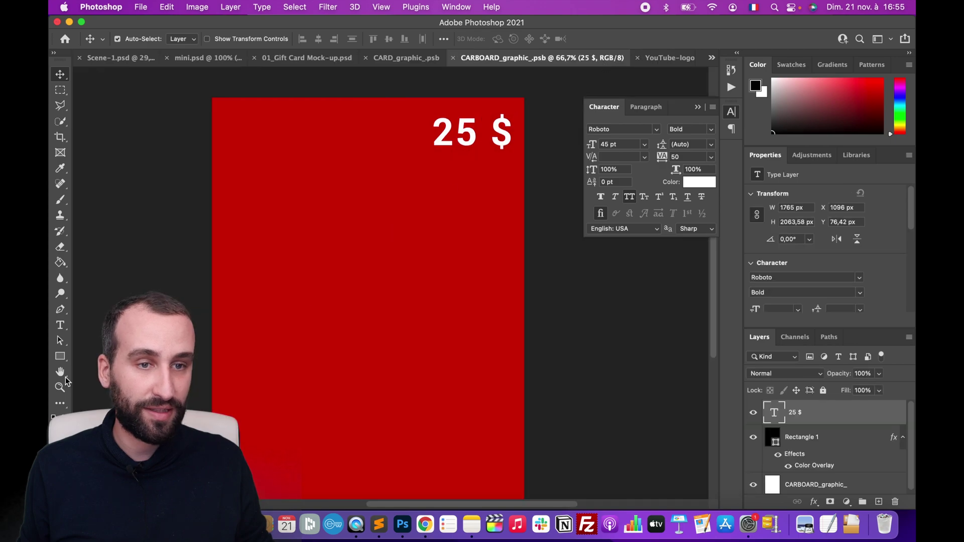
pyautogui.click(60, 326)
pyautogui.click(267, 275)
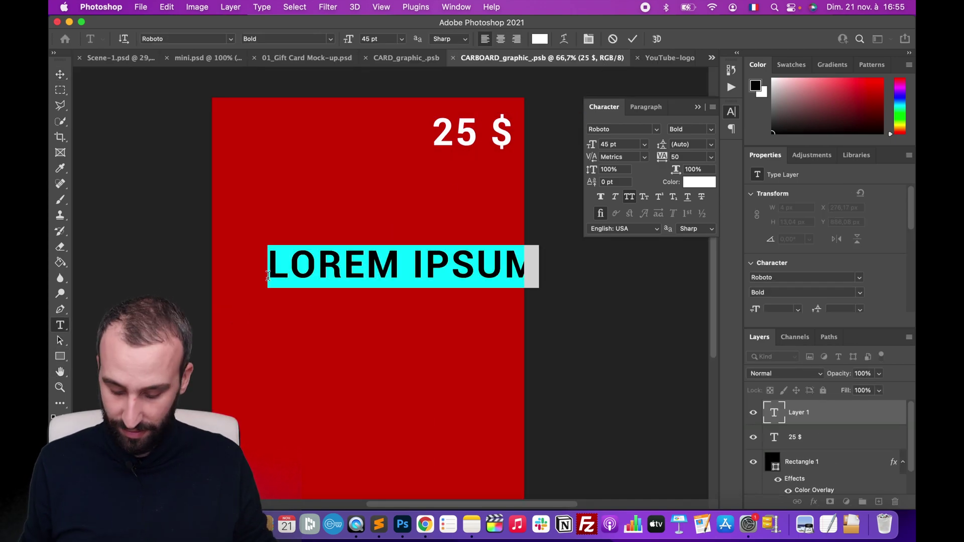
pyautogui.write('CARTE ')
pyautogui.write('C')
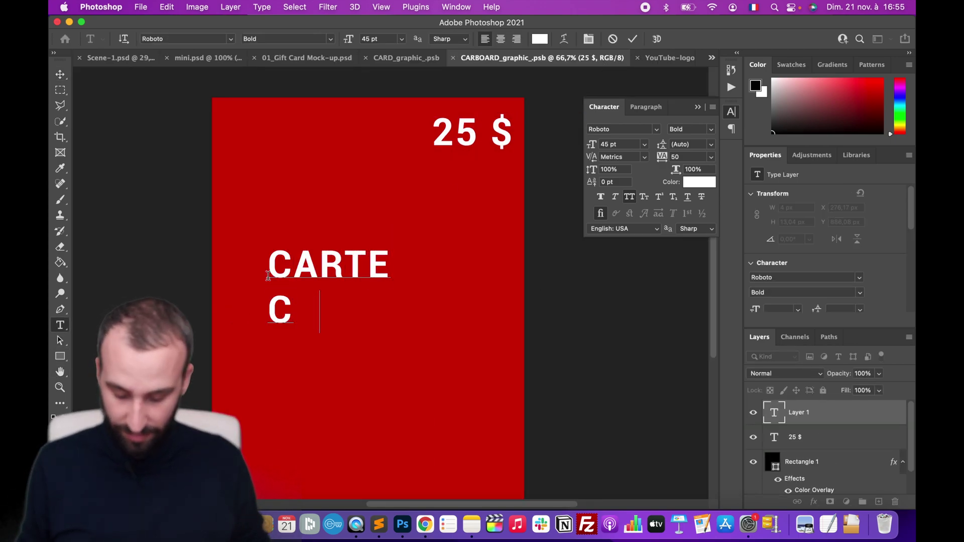
pyautogui.write('ADEAYX')
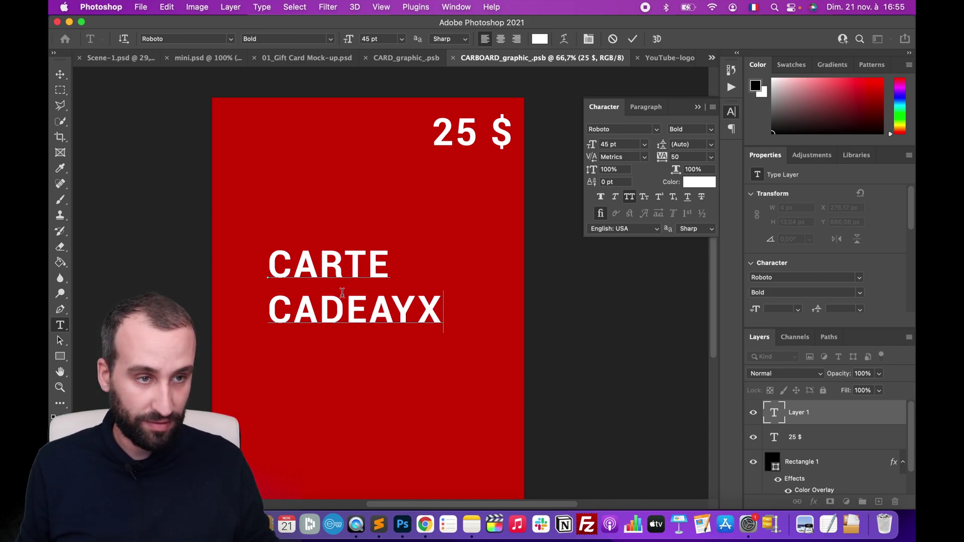
pyautogui.moveTo(394, 307); pyautogui.dragTo(480, 325)
pyautogui.write('UX')
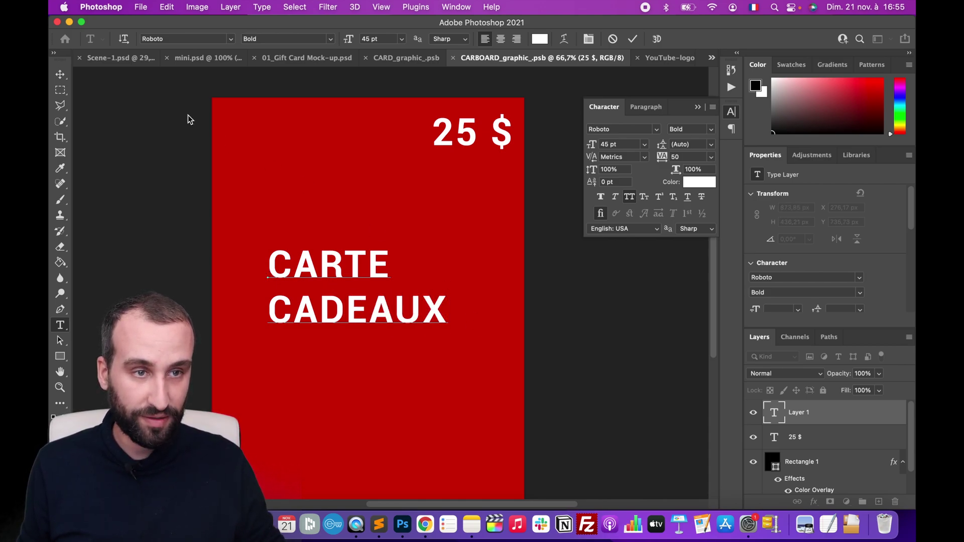
# Move the "CARTE CADEAUX" text to the cardboard's right side and save the artwork.
pyautogui.click(60, 74)
pyautogui.moveTo(340, 267); pyautogui.dragTo(407, 269)
pyautogui.press('super+s')
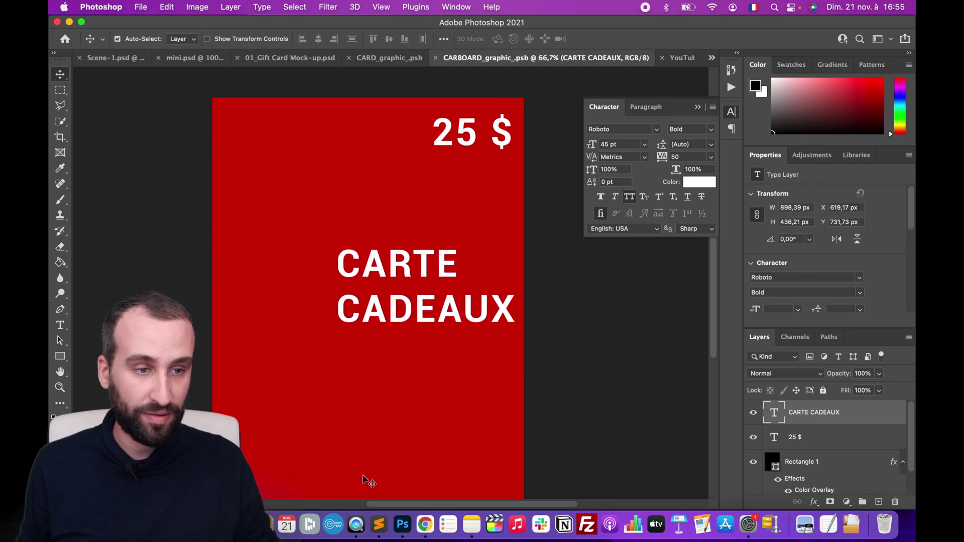
# Switch to Chrome and download the red Santa hat icon from the Flaticon Christmas results.
pyautogui.click(425, 525)
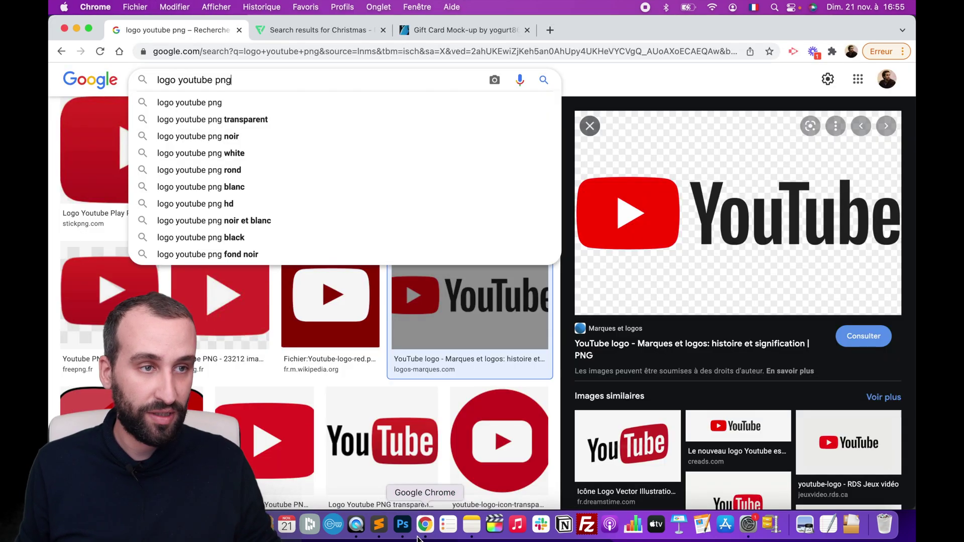
pyautogui.click(454, 30)
pyautogui.click(326, 30)
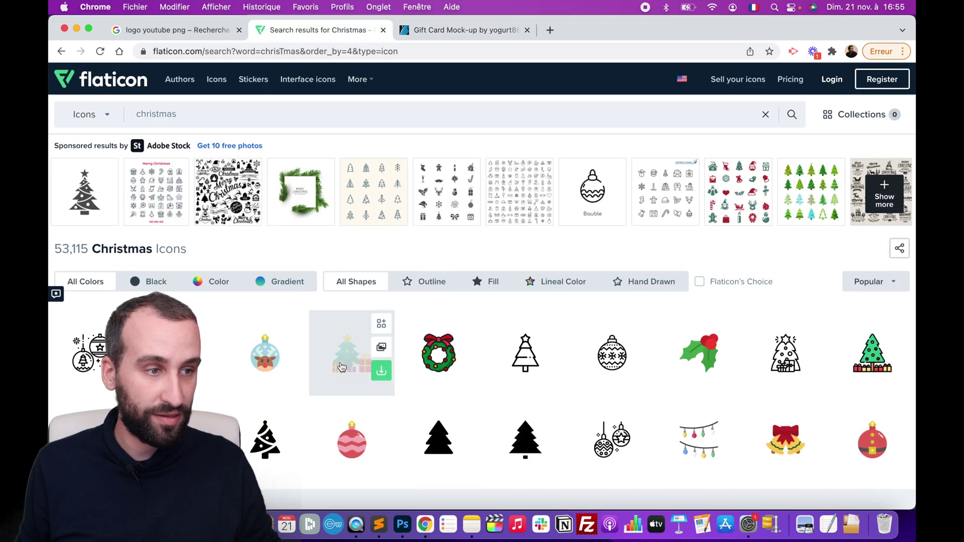
pyautogui.scroll(-8, 342, 362)
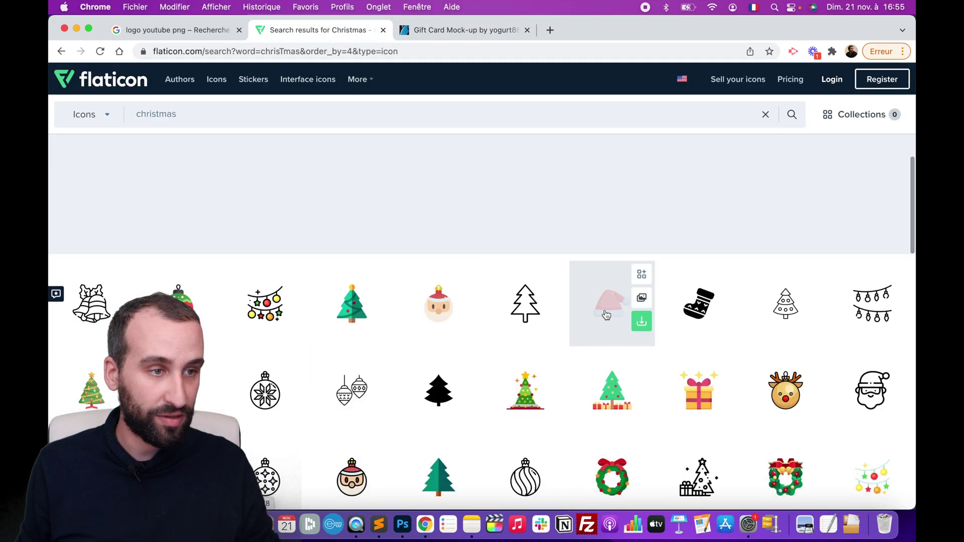
pyautogui.click(641, 322)
pyautogui.click(597, 269)
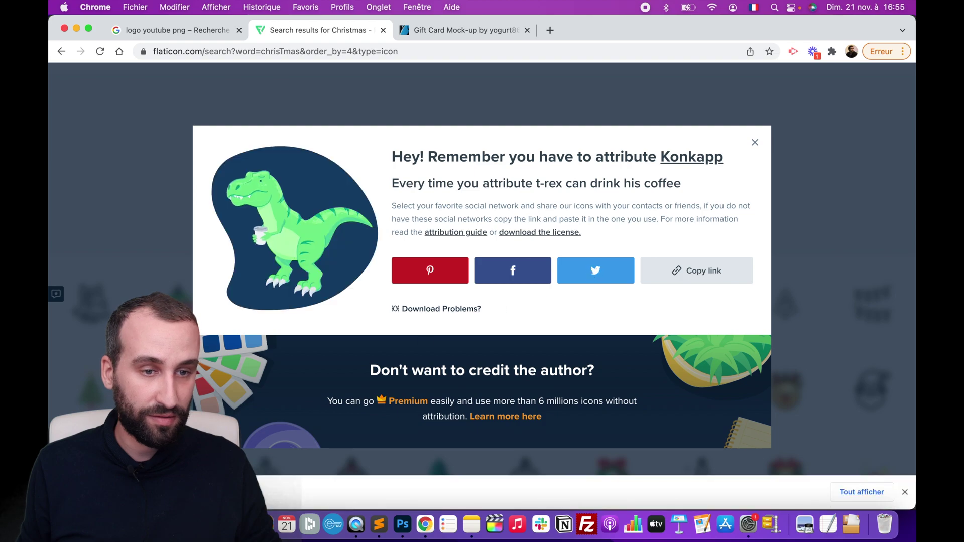
# Return to Photoshop and copy the Santa hat into the cardboard artwork, placing it left of "CARTE CADEAUX".
pyautogui.click(403, 524)
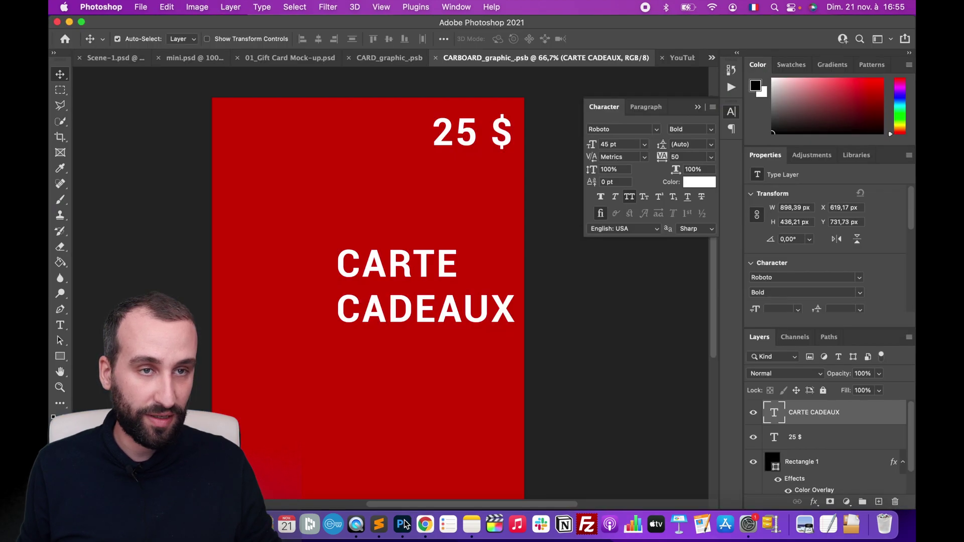
pyautogui.click(61, 90)
pyautogui.moveTo(244, 129); pyautogui.dragTo(551, 409)
pyautogui.moveTo(454, 59); pyautogui.dragTo(411, 298)
pyautogui.moveTo(354, 309); pyautogui.dragTo(265, 298)
# Rotate the Santa hat about 12° counterclockwise beside the text, and save the artwork with the transformation applied.
pyautogui.click(167, 7)
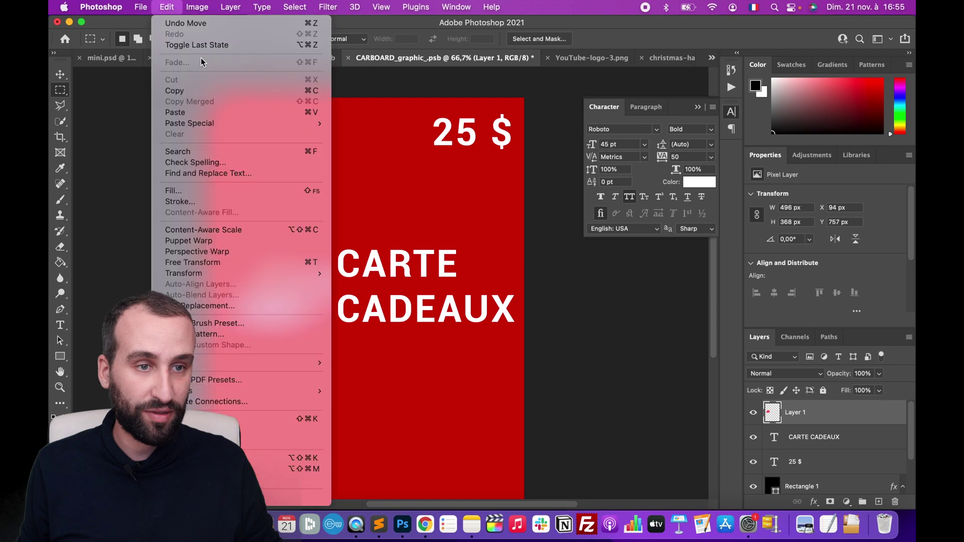
pyautogui.moveTo(279, 274)
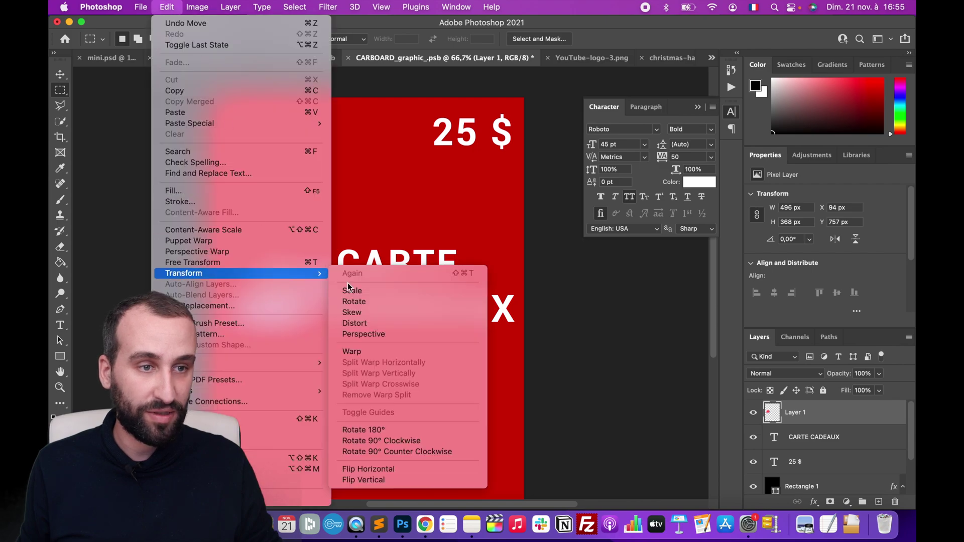
pyautogui.click(374, 293)
pyautogui.moveTo(298, 230); pyautogui.dragTo(284, 222)
pyautogui.moveTo(291, 296); pyautogui.dragTo(278, 295)
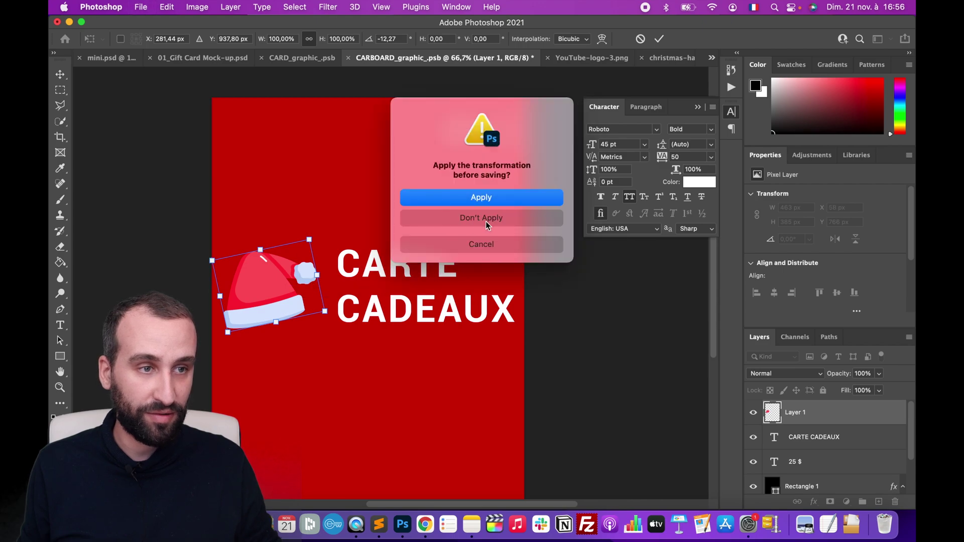
pyautogui.click(498, 198)
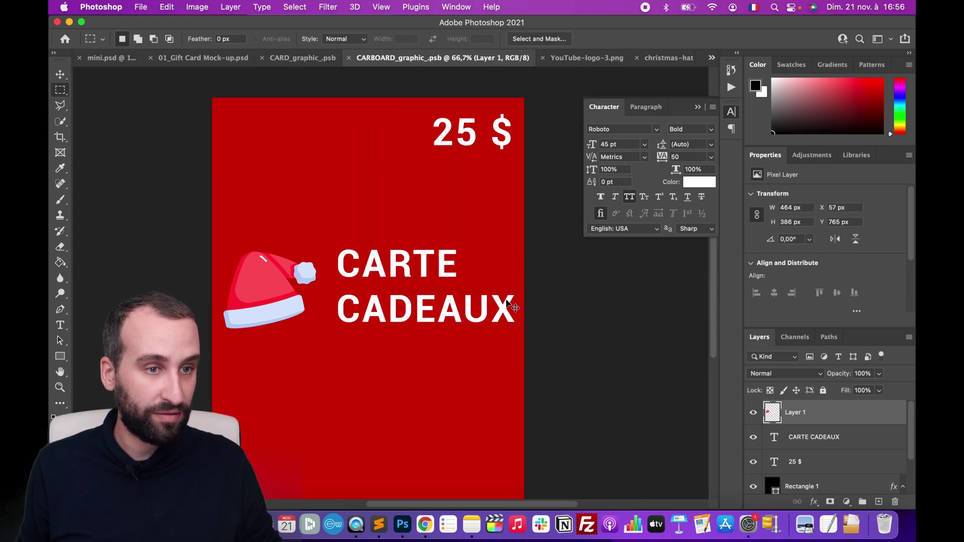
# Check the overlap in the mock-up, and move "CARTE CADEAUX" and the Santa hat higher on the cardboard, saving the artwork.
pyautogui.click(307, 62)
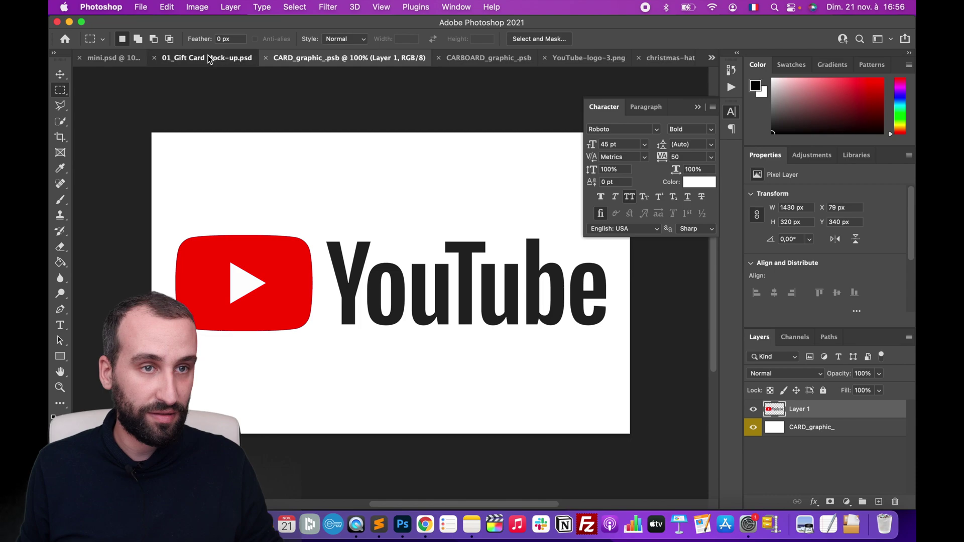
pyautogui.click(266, 60)
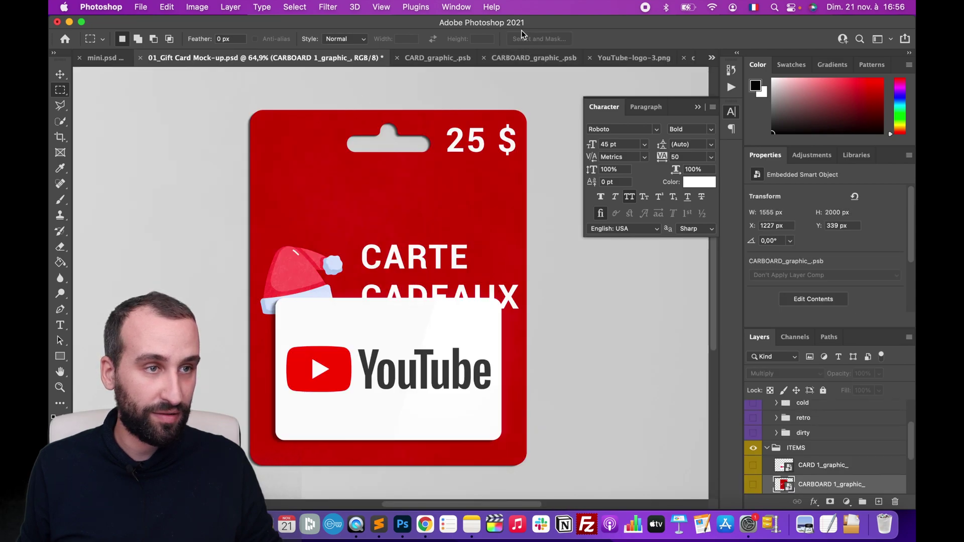
pyautogui.click(517, 61)
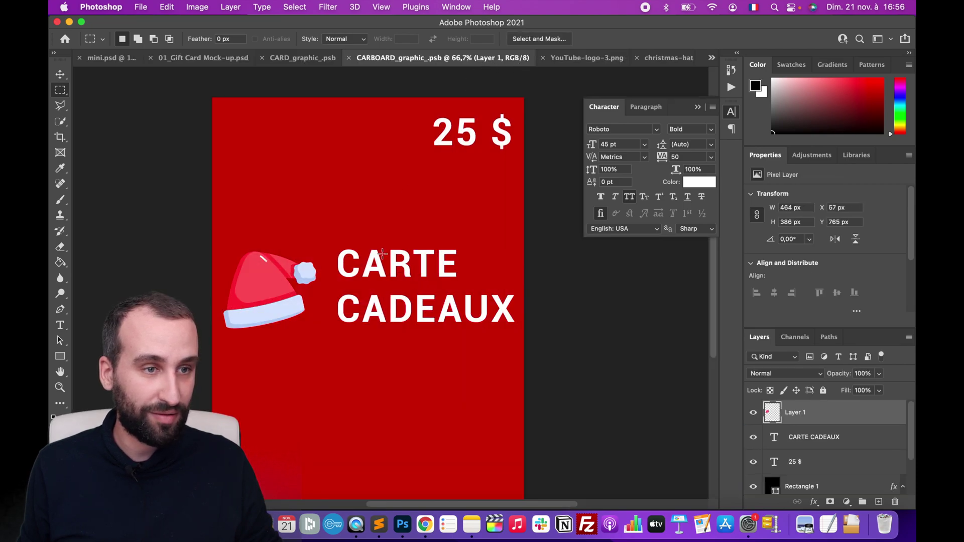
pyautogui.moveTo(387, 268); pyautogui.dragTo(387, 222)
pyautogui.moveTo(275, 285); pyautogui.dragTo(278, 228)
pyautogui.press('super+s')
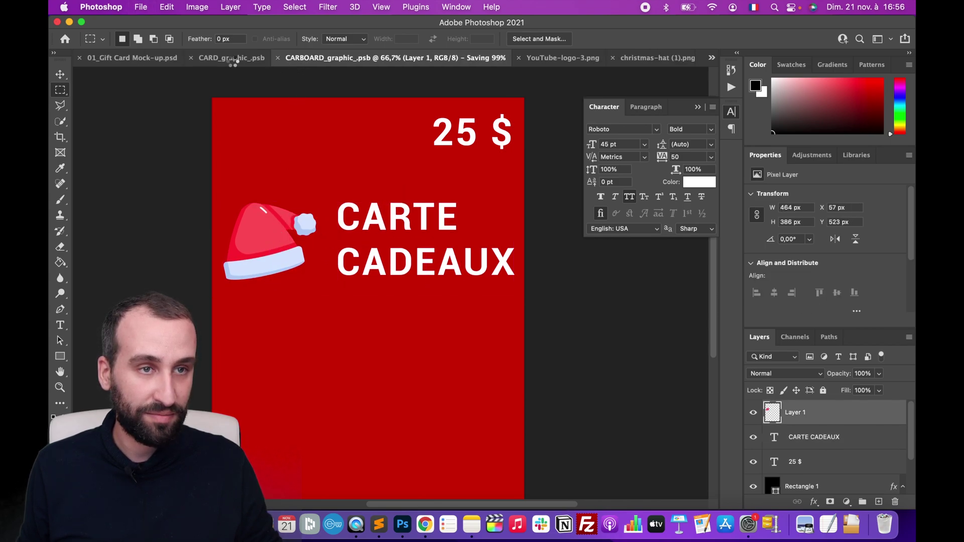
# Check the mock-up, return to the cardboard artwork, and set the "25 $" text to the Roboto Thin style.
pyautogui.click(231, 59)
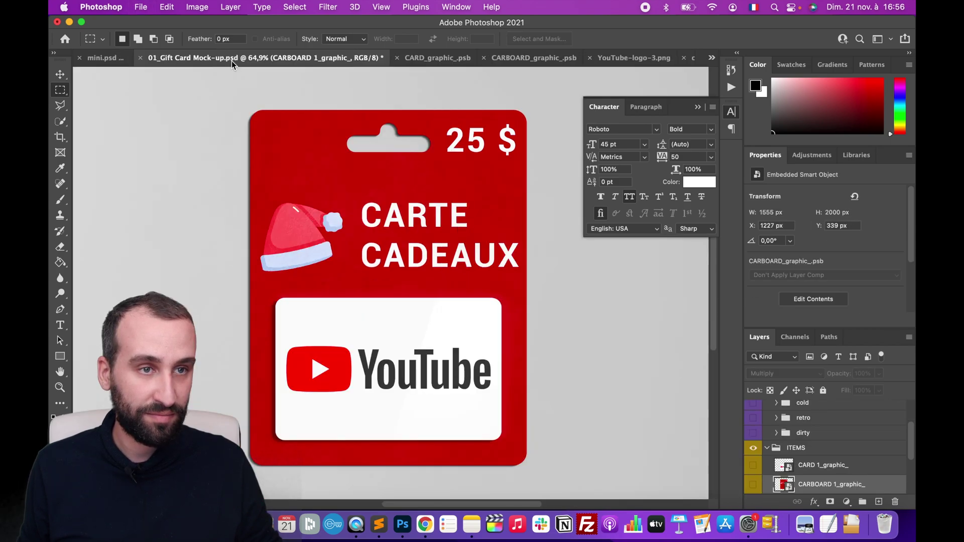
pyautogui.click(434, 59)
pyautogui.click(487, 60)
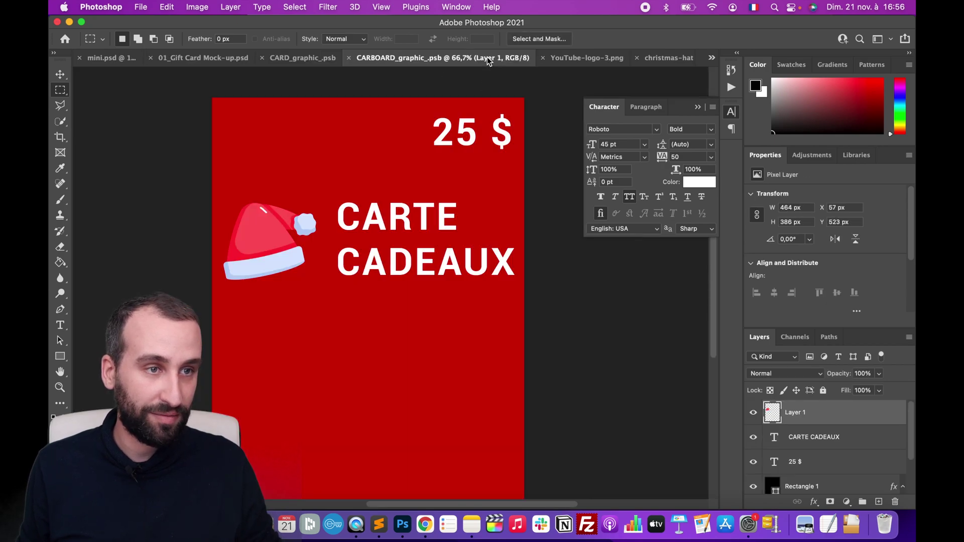
pyautogui.click(59, 328)
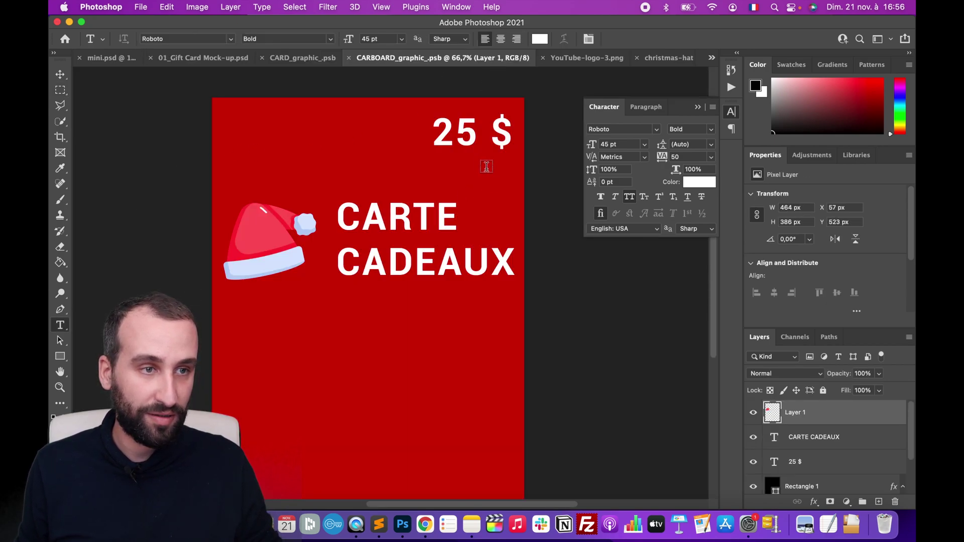
pyautogui.tripleClick(437, 128)
pyautogui.click(329, 39)
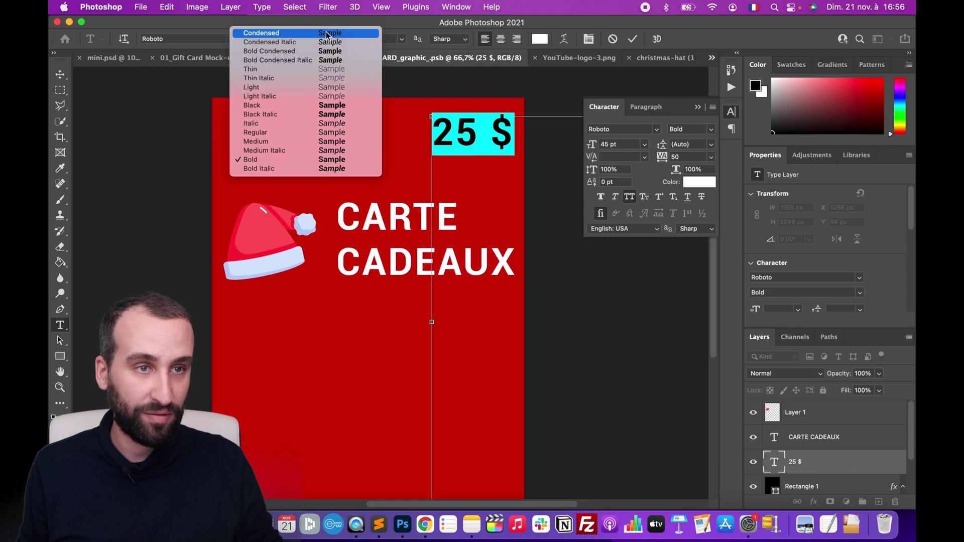
pyautogui.click(329, 69)
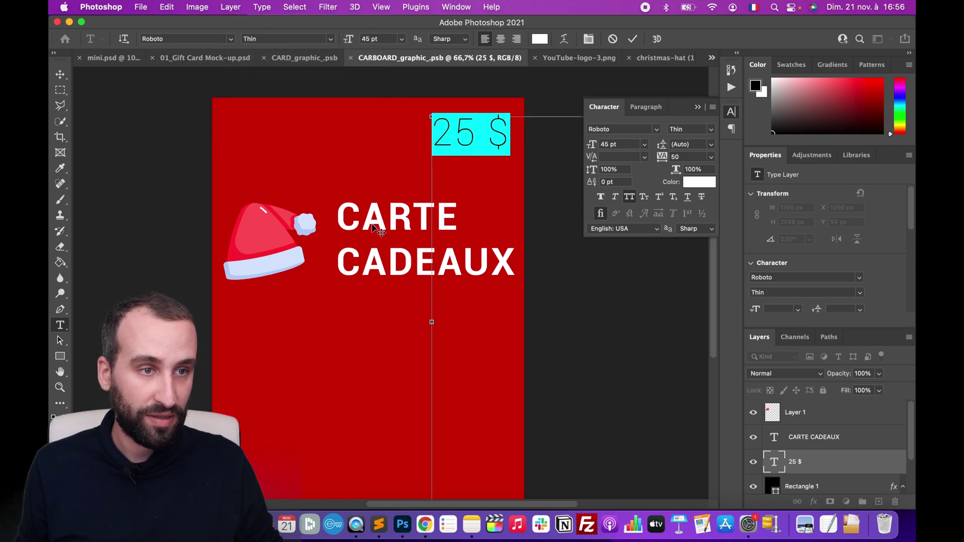
pyautogui.click(60, 74)
# Set the "CARTE CADEAUX" text to 30 pt and change its Roboto style to Regular.
pyautogui.click(67, 327)
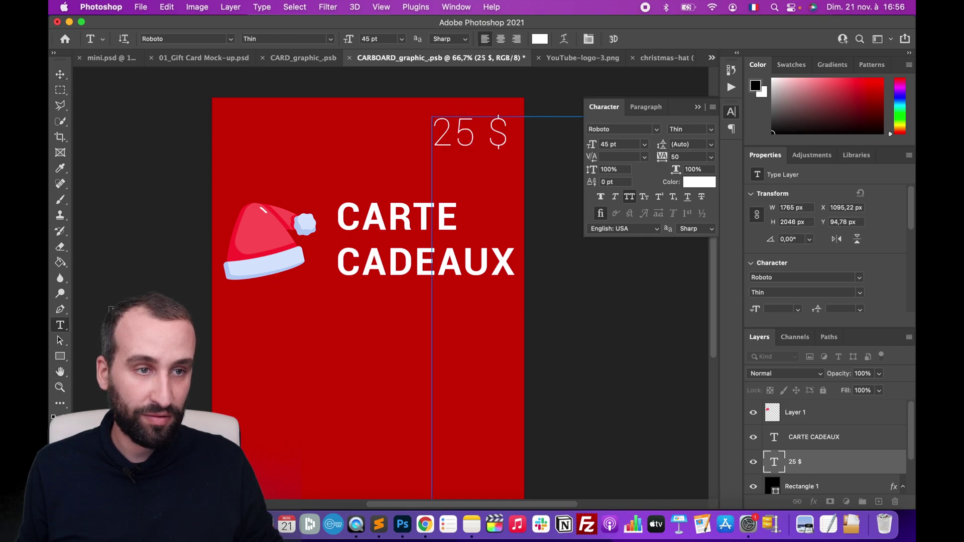
pyautogui.moveTo(345, 221); pyautogui.dragTo(596, 312)
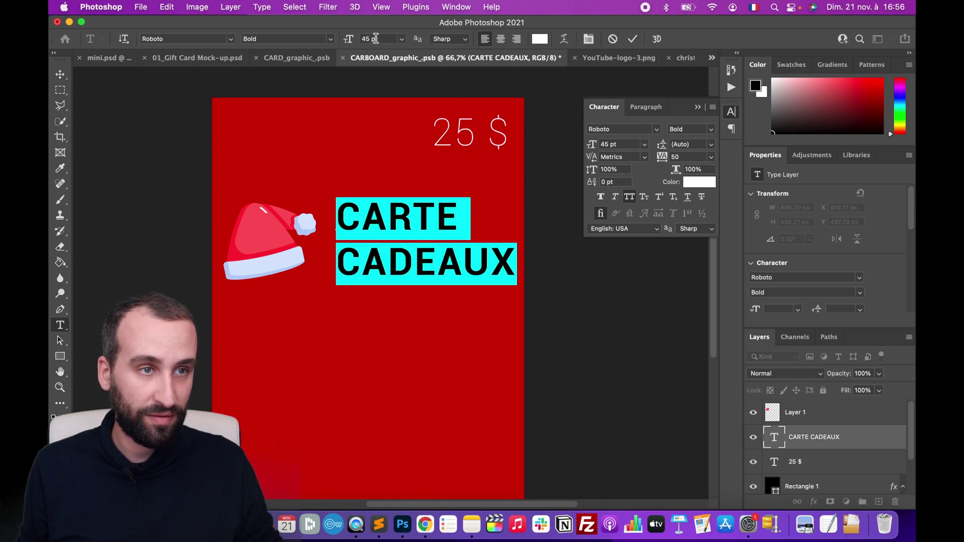
pyautogui.write('30')
pyautogui.press('Return')
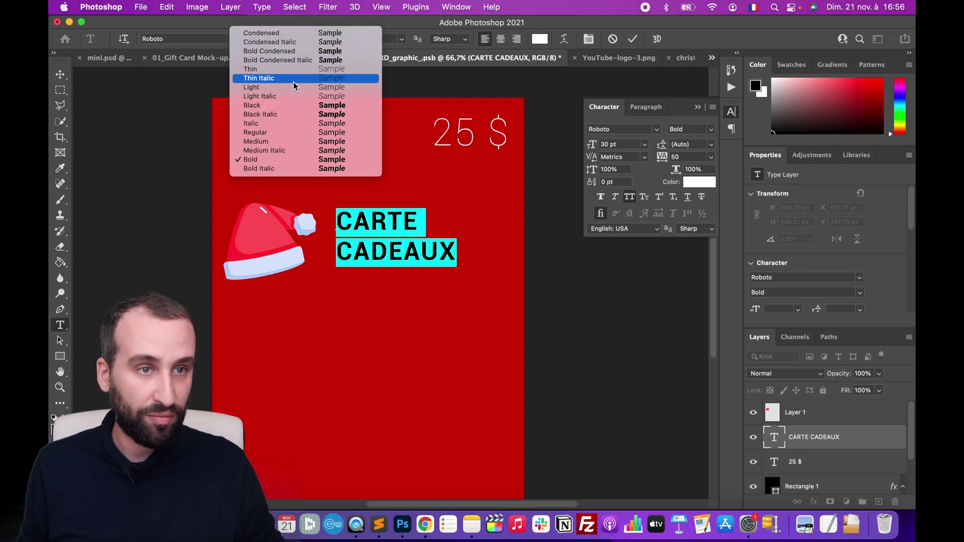
pyautogui.click(272, 105)
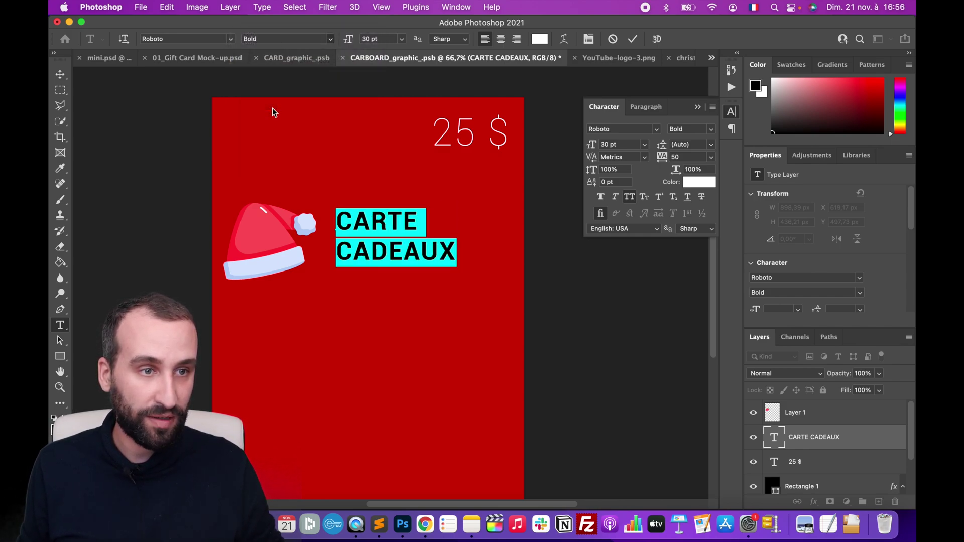
pyautogui.click(333, 41)
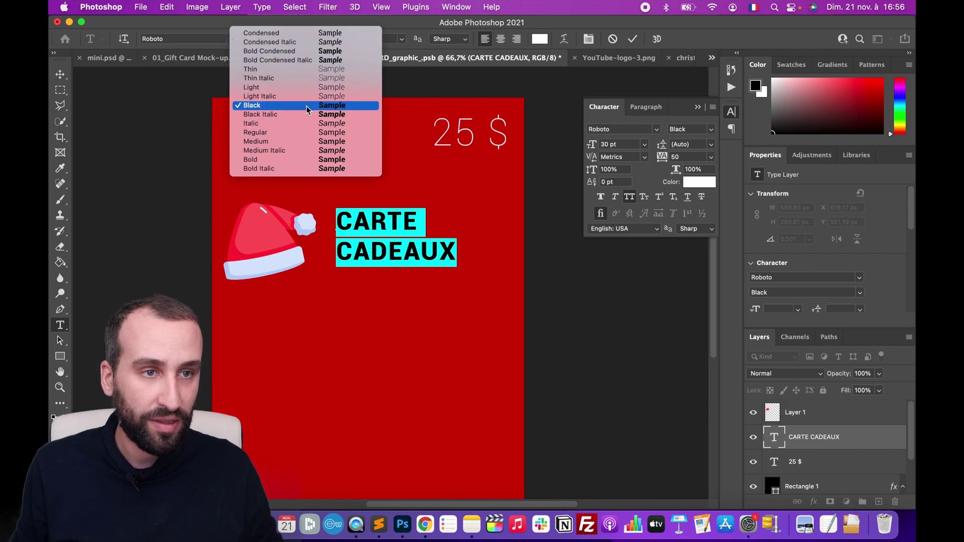
pyautogui.click(286, 132)
# Shift "CARTE CADEAUX" slightly down and right and the Santa hat slightly right, then save the artwork and return to the mock-up.
pyautogui.click(60, 74)
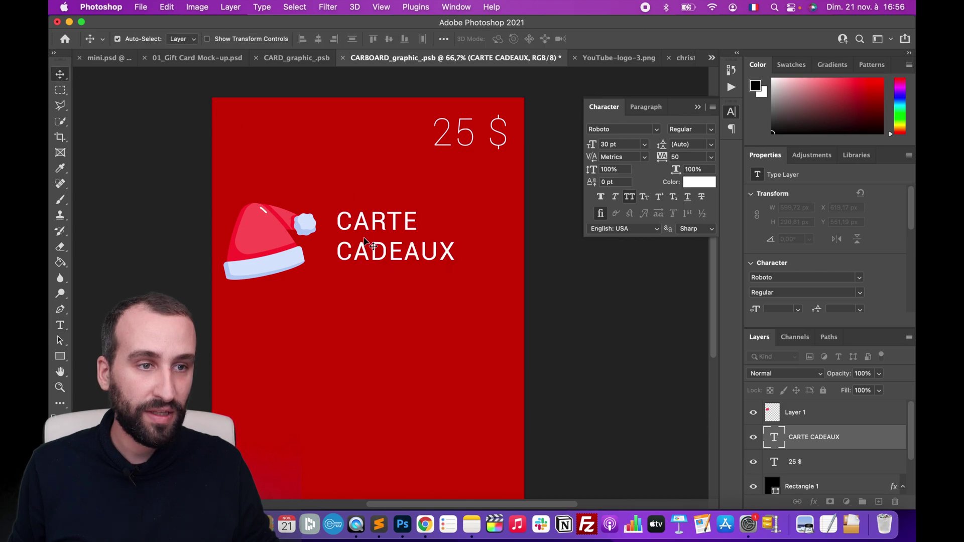
pyautogui.moveTo(363, 228)
pyautogui.mouseDown()
pyautogui.moveTo(389, 233)
pyautogui.moveTo(378, 239)
pyautogui.mouseUp()
pyautogui.moveTo(267, 228); pyautogui.dragTo(279, 231)
pyautogui.press('cmd+s')
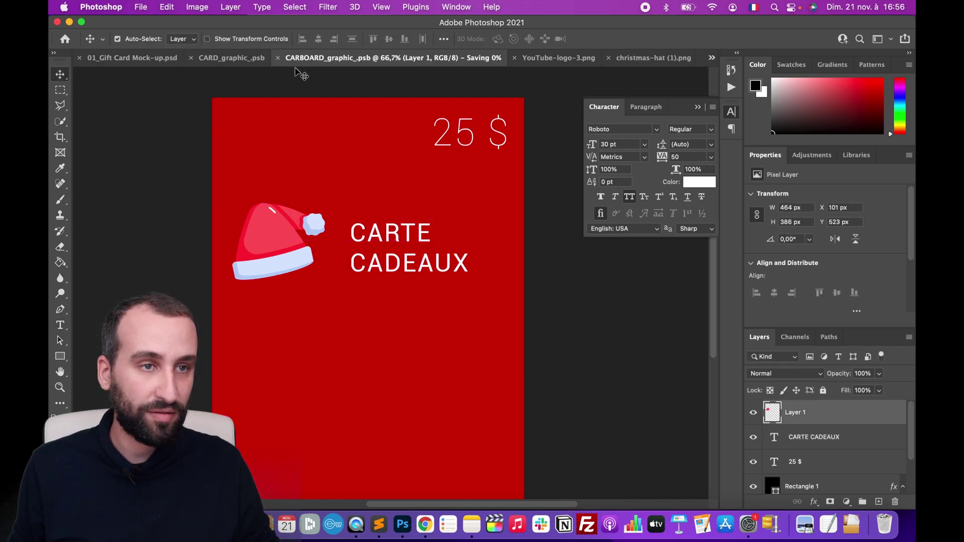
pyautogui.click(242, 60)
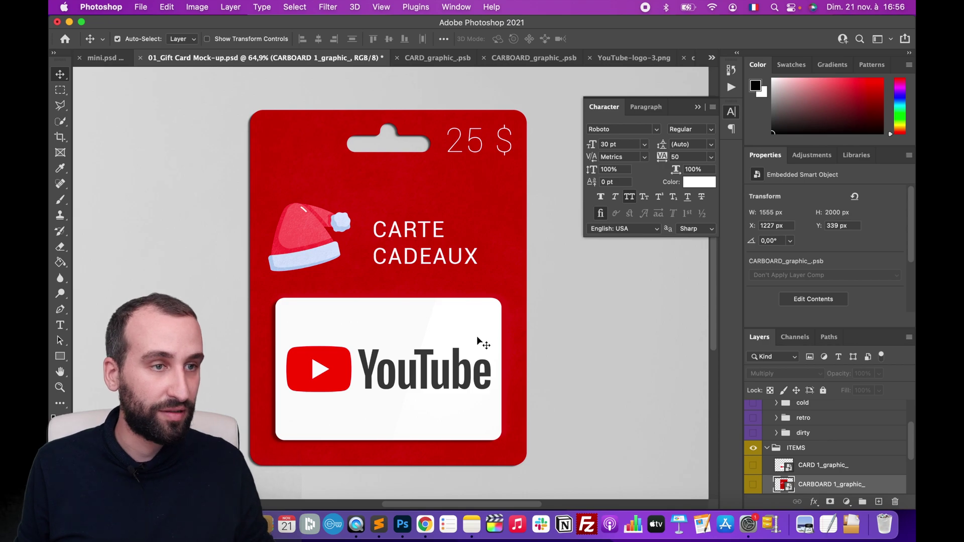
# Preview the mock-up with the dirty filter on and off, and turn on the retro, cold and warm filters together.
pyautogui.scroll(-3, 477, 340)
pyautogui.scroll(2, 477, 340)
pyautogui.scroll(-4, 477, 340)
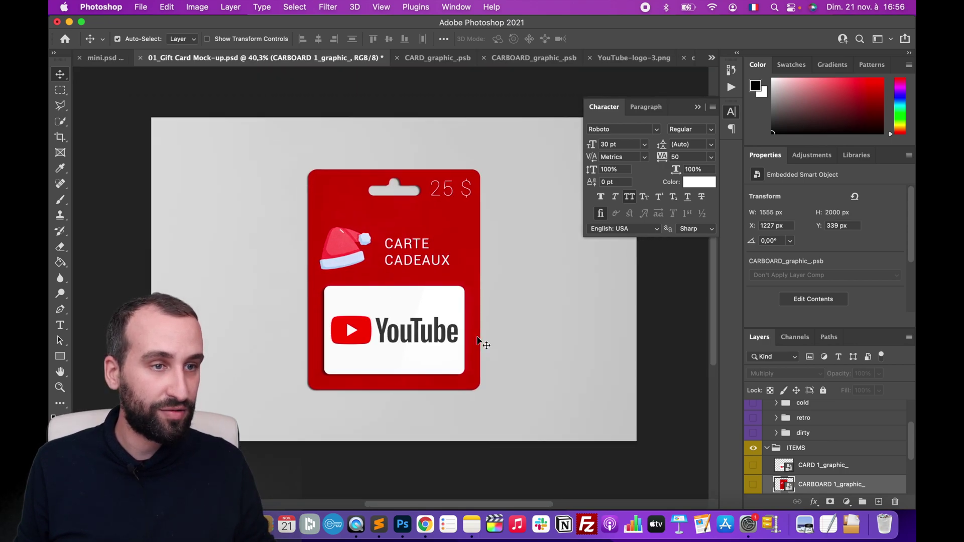
pyautogui.click(752, 434)
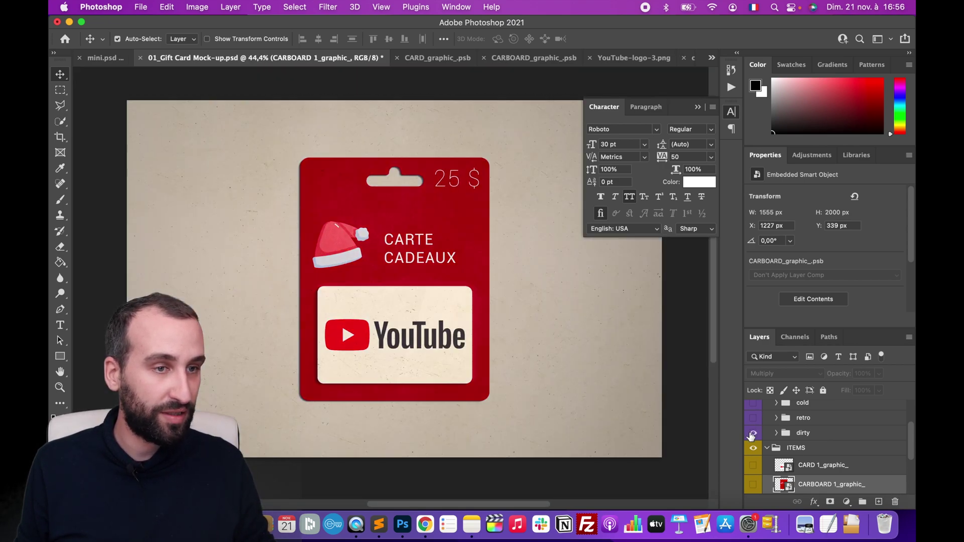
pyautogui.click(754, 434)
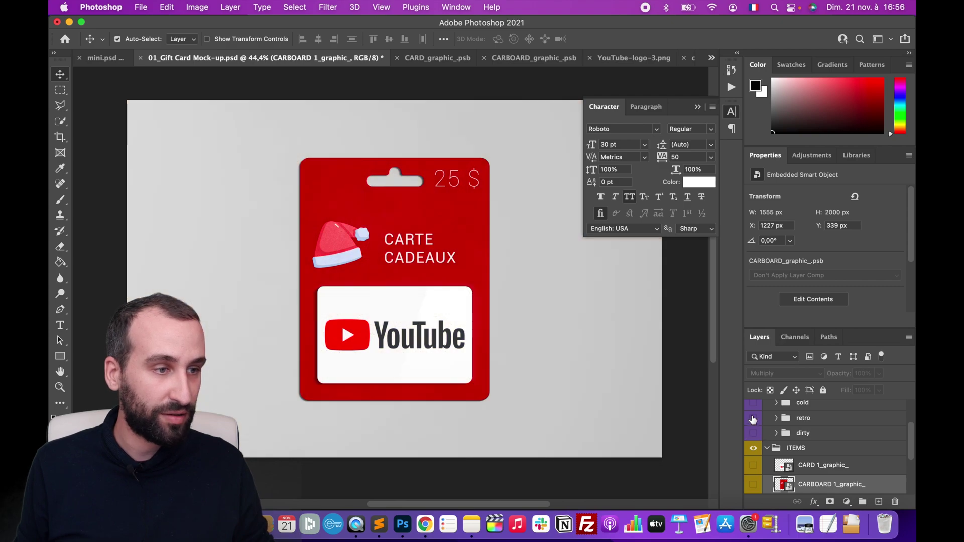
pyautogui.click(753, 418)
pyautogui.scroll(1, 754, 422)
pyautogui.click(755, 428)
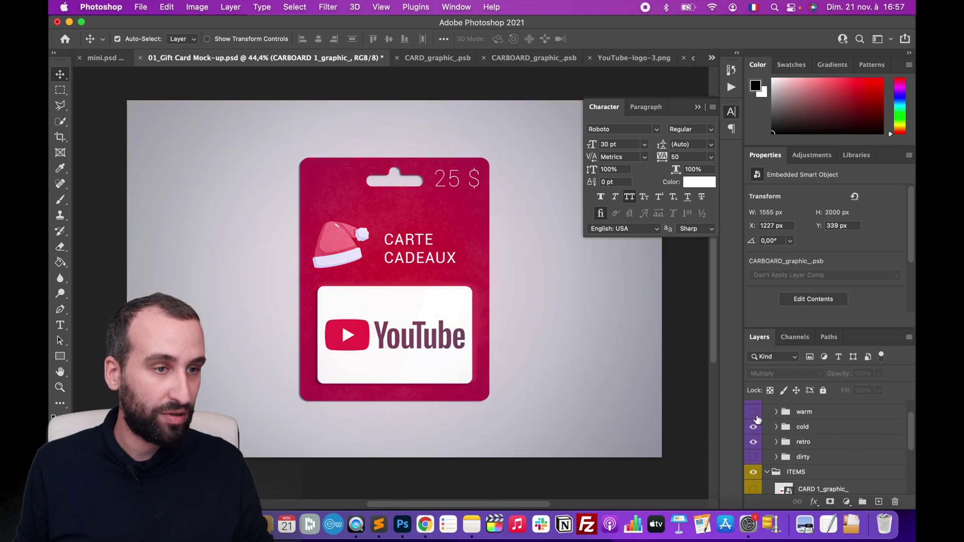
pyautogui.scroll(5, 445, 280)
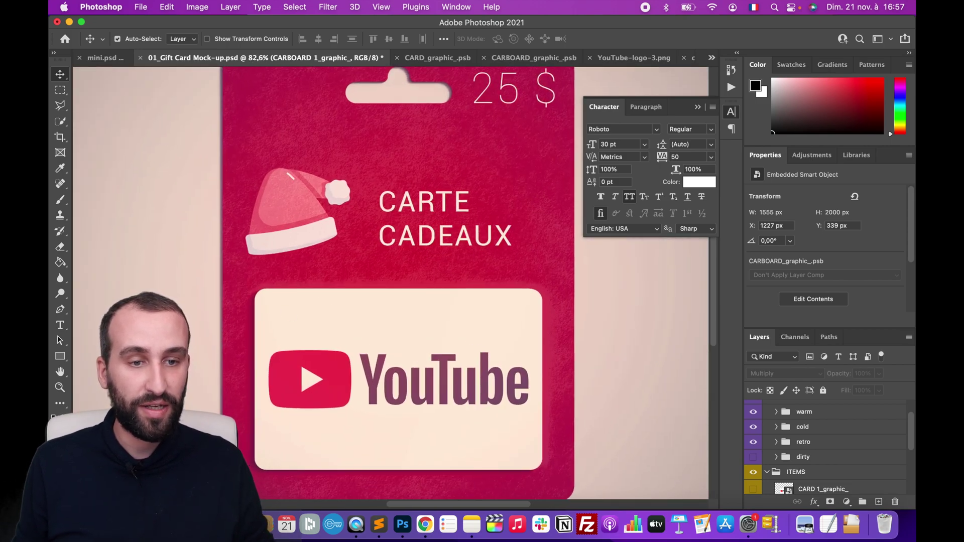
# Preview the 03, 05 and 08 Gift Card Mock-up files in Finder, and return to Photoshop to inspect the filtered card up close.
pyautogui.press('super+Tab')
pyautogui.click(402, 156)
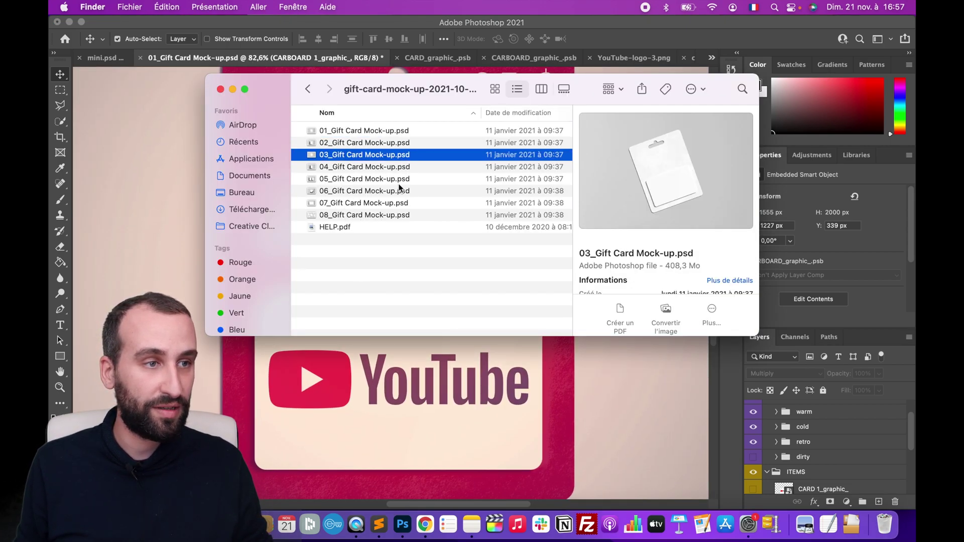
pyautogui.click(400, 180)
pyautogui.click(402, 214)
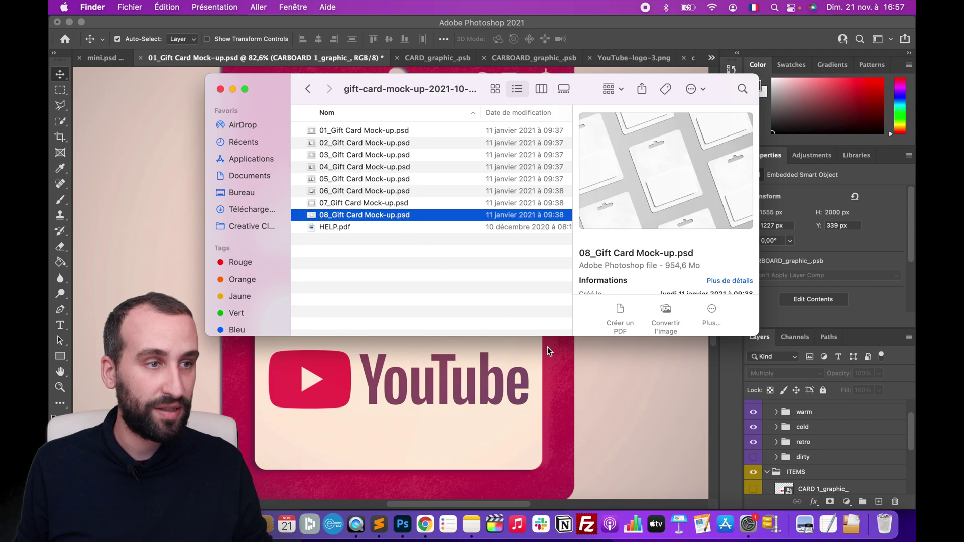
pyautogui.click(617, 398)
pyautogui.scroll(-7, 585, 414)
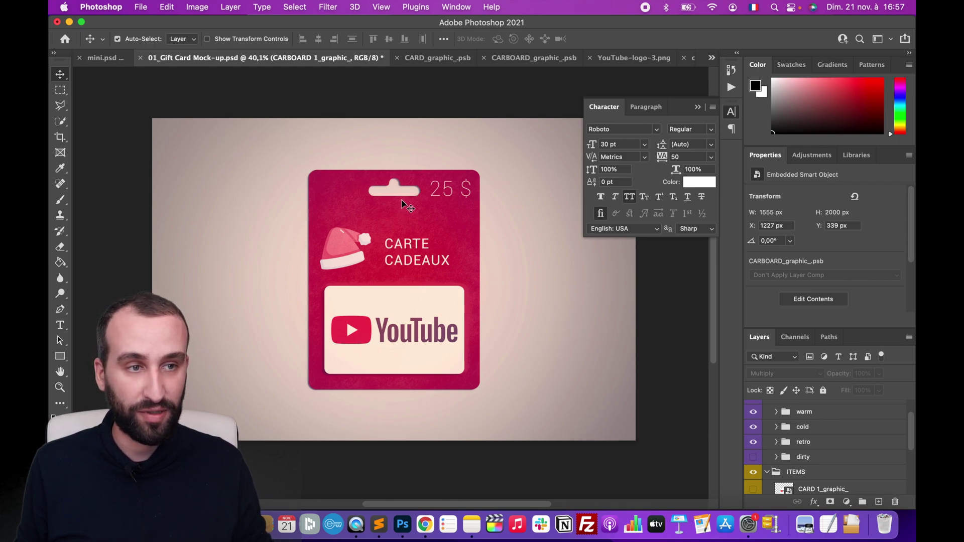
pyautogui.scroll(4, 408, 198)
pyautogui.scroll(2, 407, 196)
pyautogui.scroll(3, 408, 196)
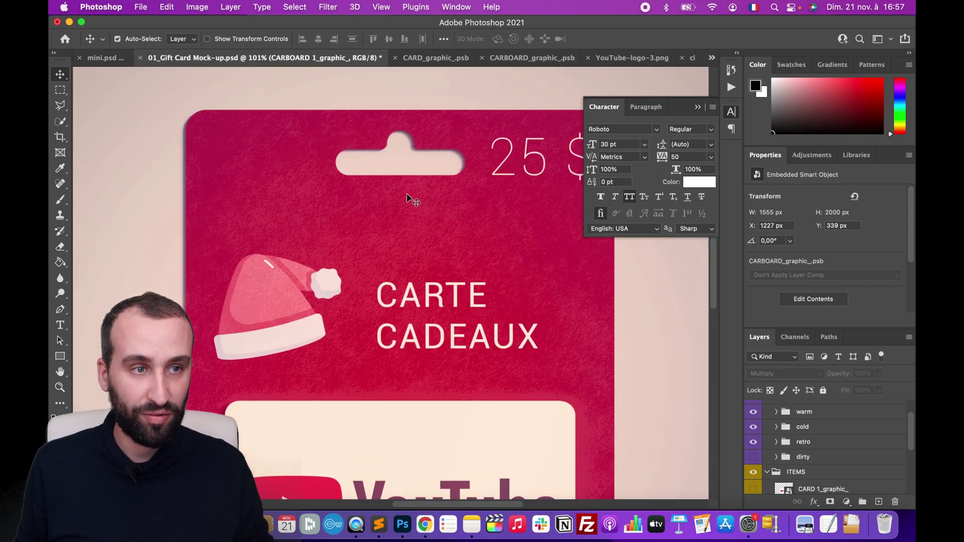
pyautogui.scroll(-3, 392, 166)
pyautogui.scroll(-1, 391, 171)
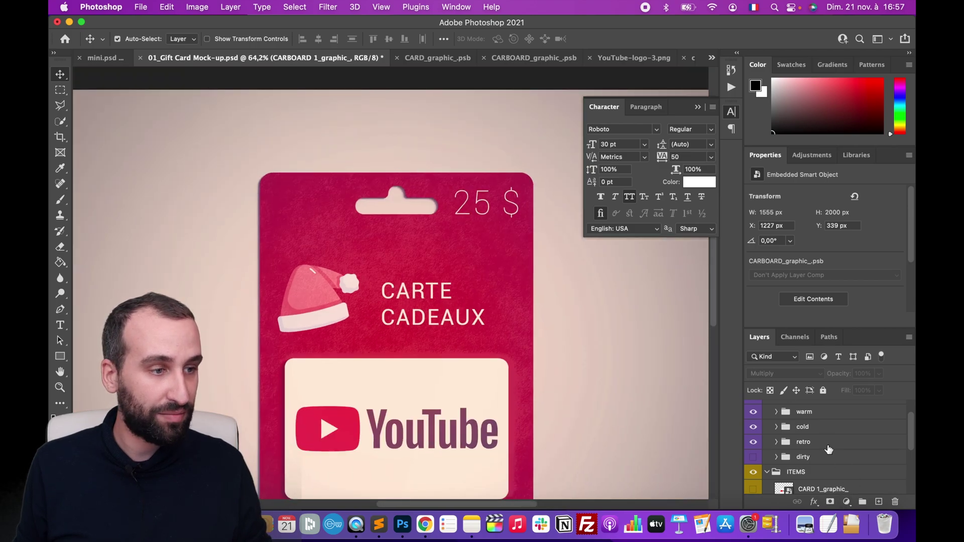
# Expand VIEW_01 under PRESENTATIONS and hide its BACKGROUND group to leave the card on transparency.
pyautogui.scroll(-5, 829, 448)
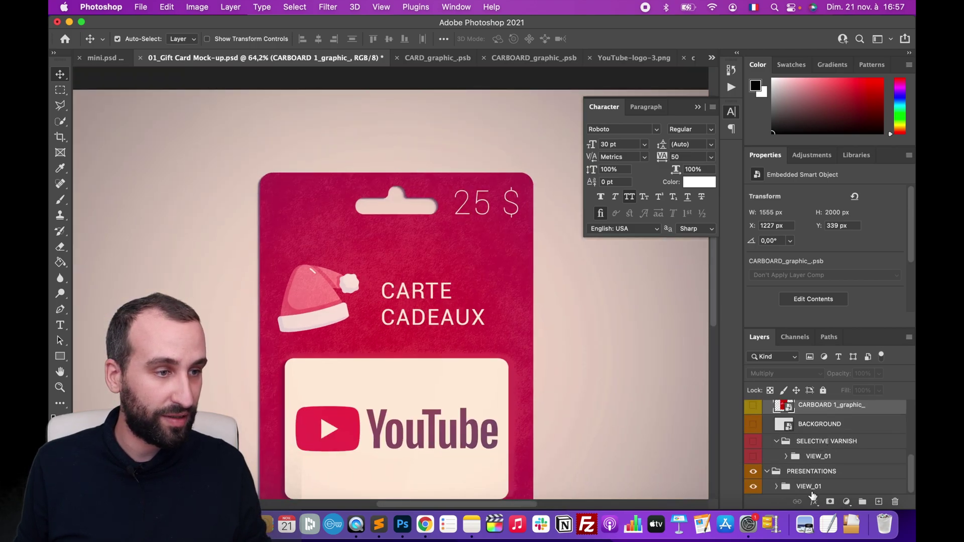
pyautogui.click(776, 486)
pyautogui.scroll(-3, 767, 490)
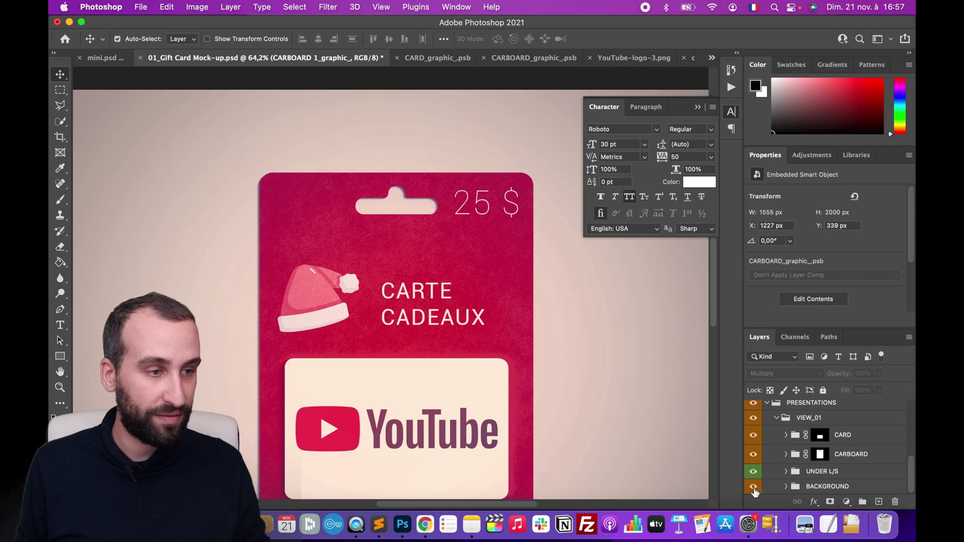
pyautogui.click(754, 488)
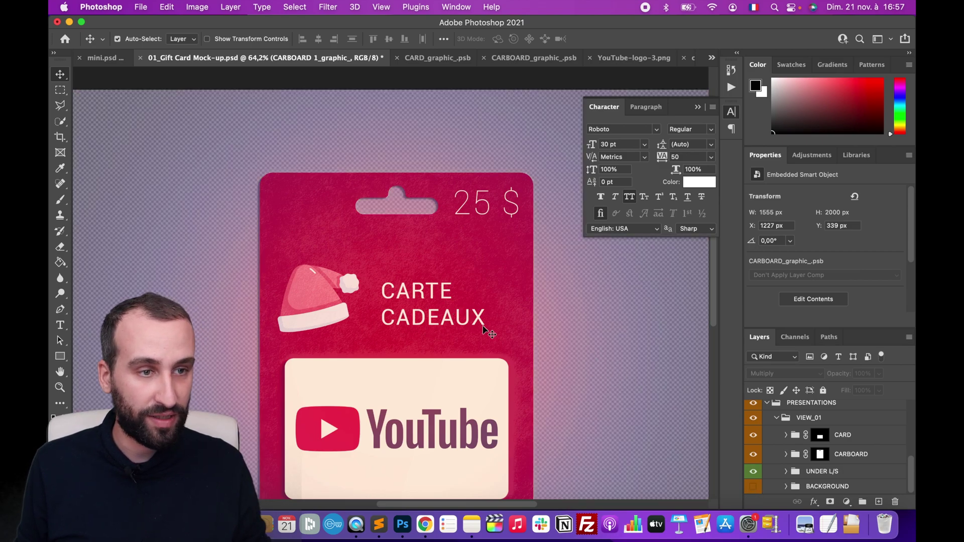
pyautogui.scroll(-3, 483, 328)
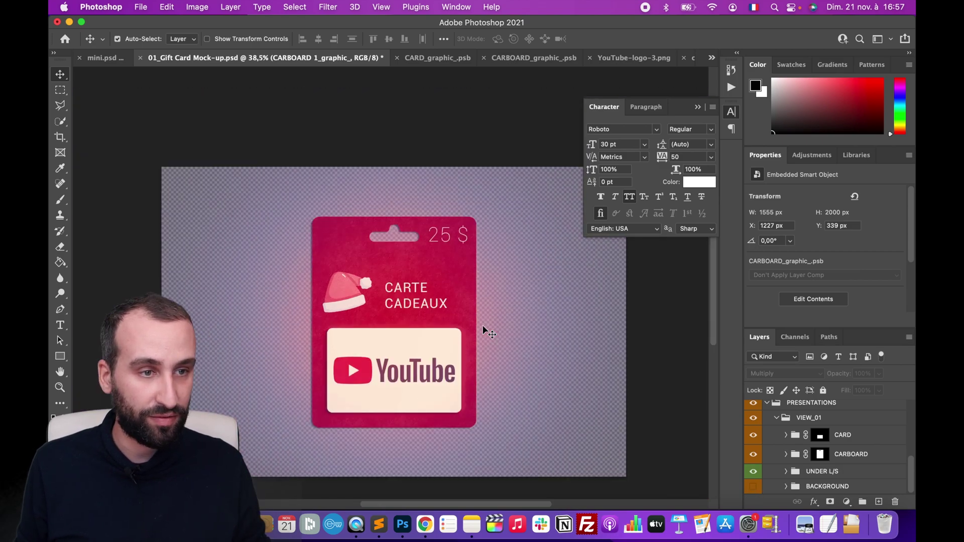
# Copy the merged content of a rectangular selection around the filtered gift card, and clear the selection.
pyautogui.click(60, 90)
pyautogui.moveTo(292, 196); pyautogui.dragTo(517, 464)
pyautogui.click(167, 7)
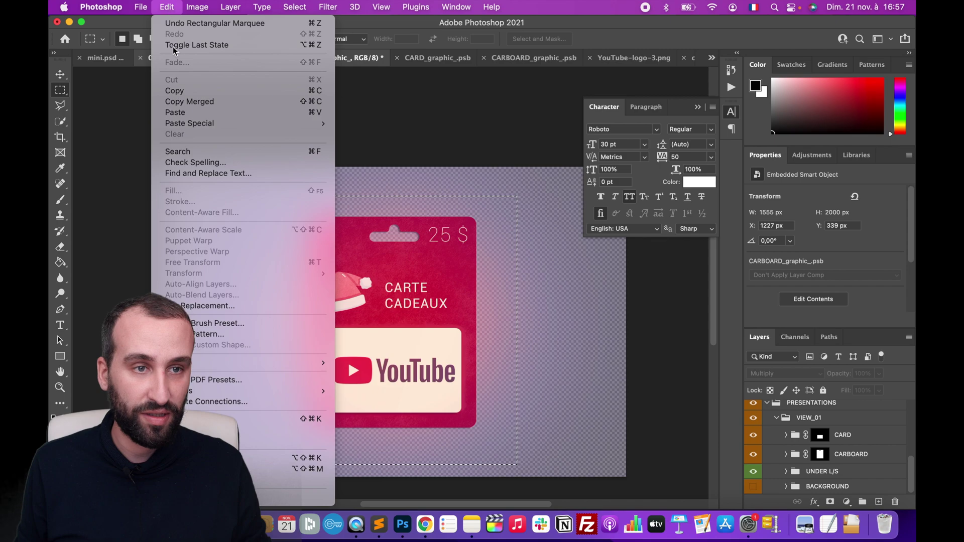
pyautogui.click(209, 101)
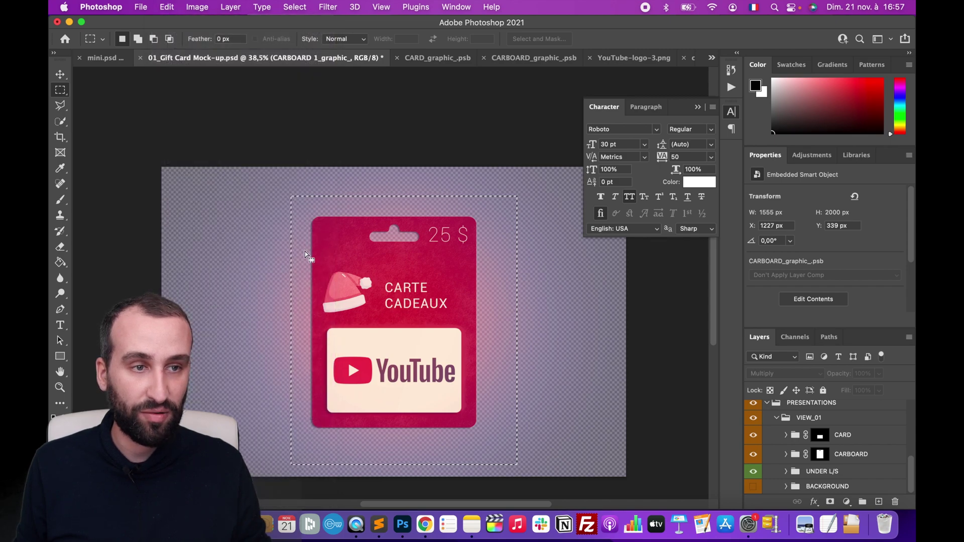
pyautogui.click(338, 177)
# Hide the FILTERS group and copy the merged content of a rectangular selection around the whole gift card.
pyautogui.scroll(5, 332, 198)
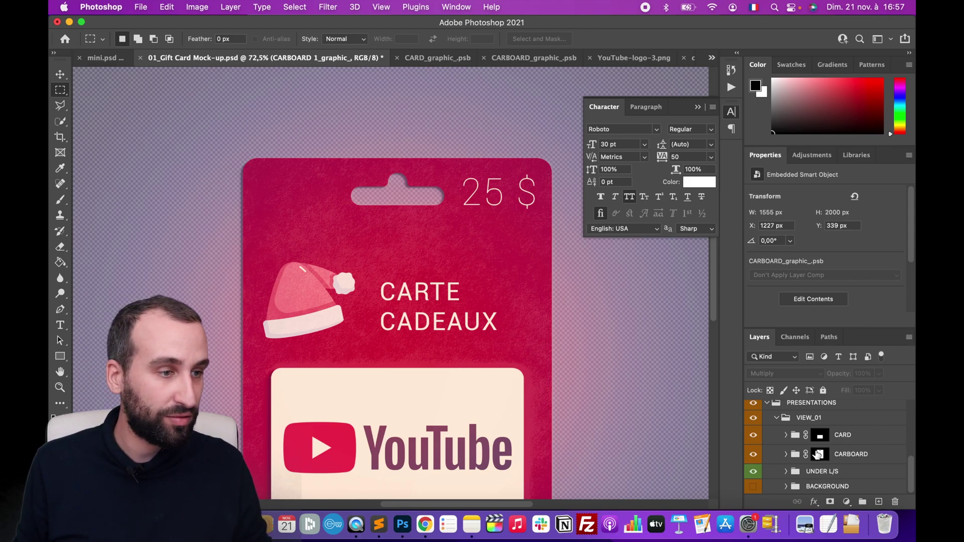
pyautogui.scroll(8, 773, 457)
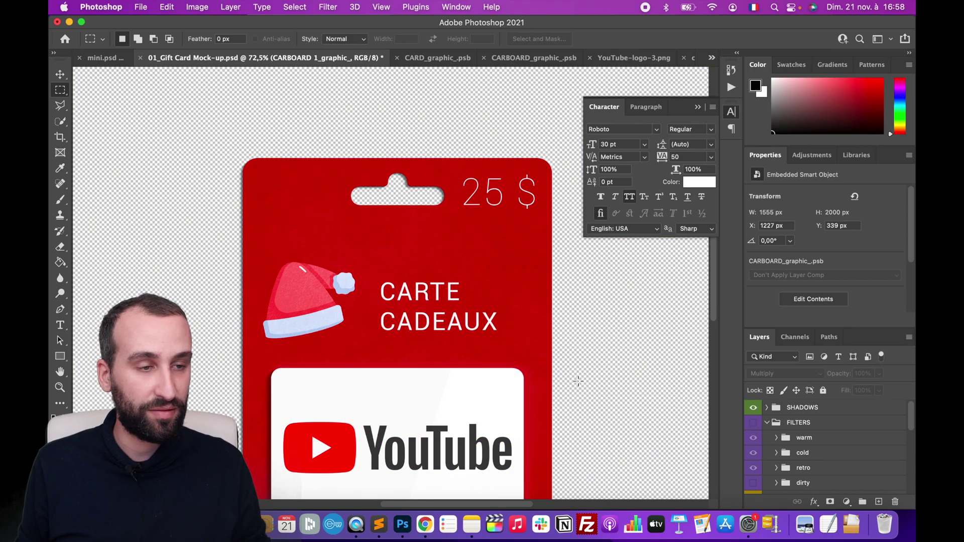
pyautogui.scroll(-4, 578, 381)
pyautogui.moveTo(265, 167); pyautogui.dragTo(554, 487)
pyautogui.click(167, 7)
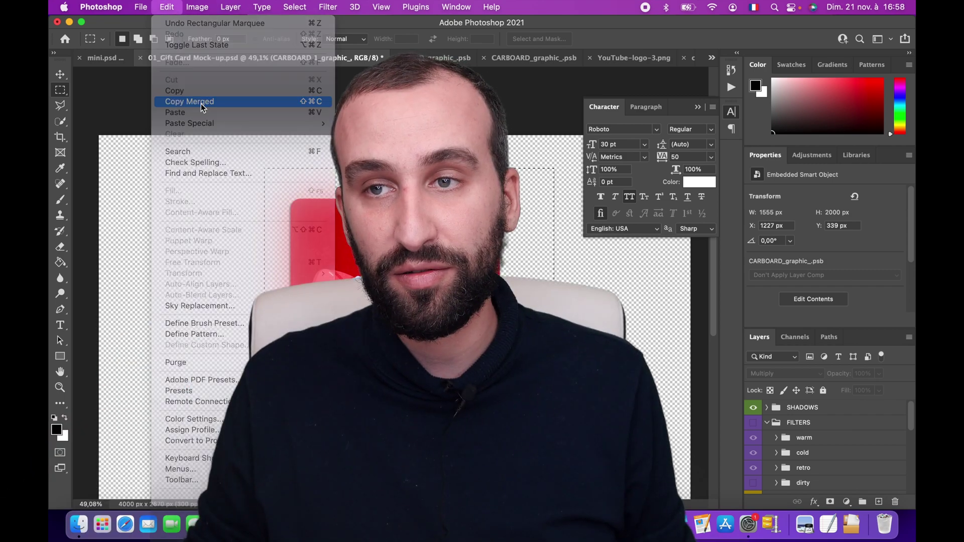
pyautogui.click(201, 102)
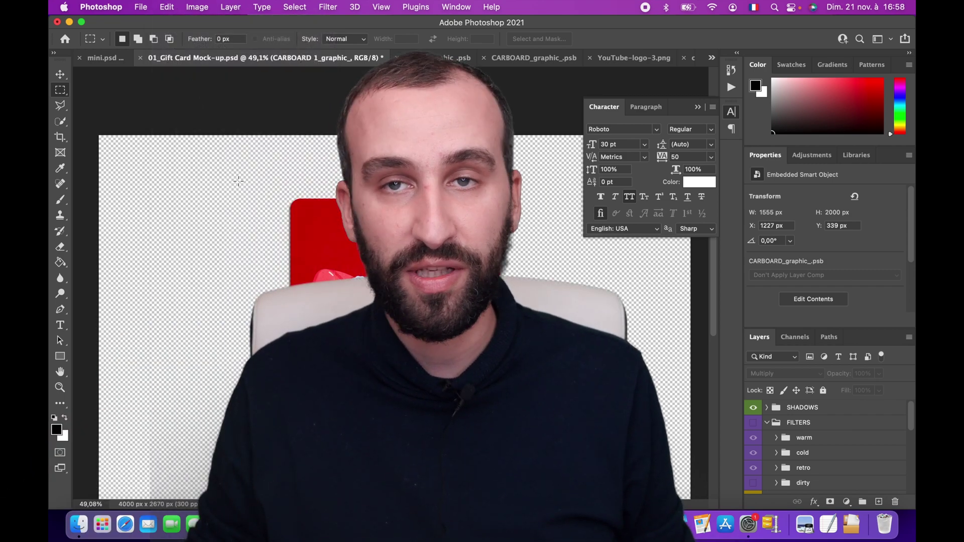